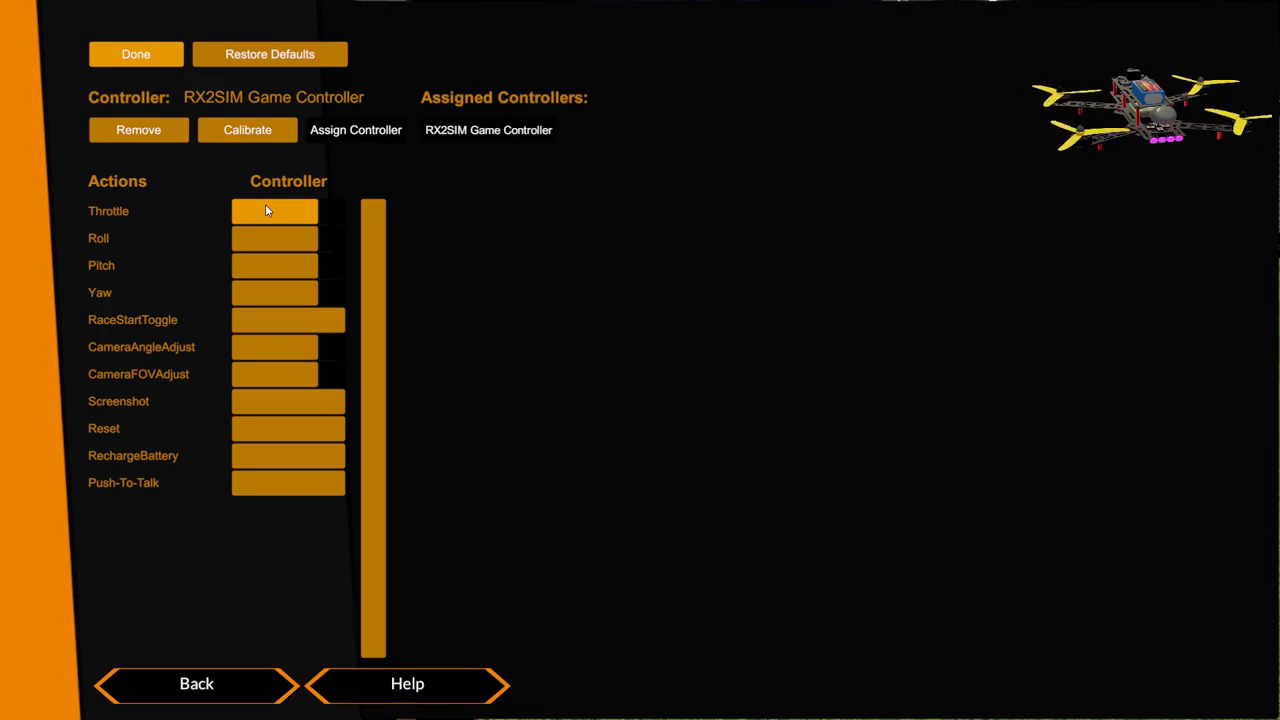
Step: Check Axis 10 and Axes 0 to 2 in the controller calibration to find which one responds to the throttle stick
left_click(269, 208)
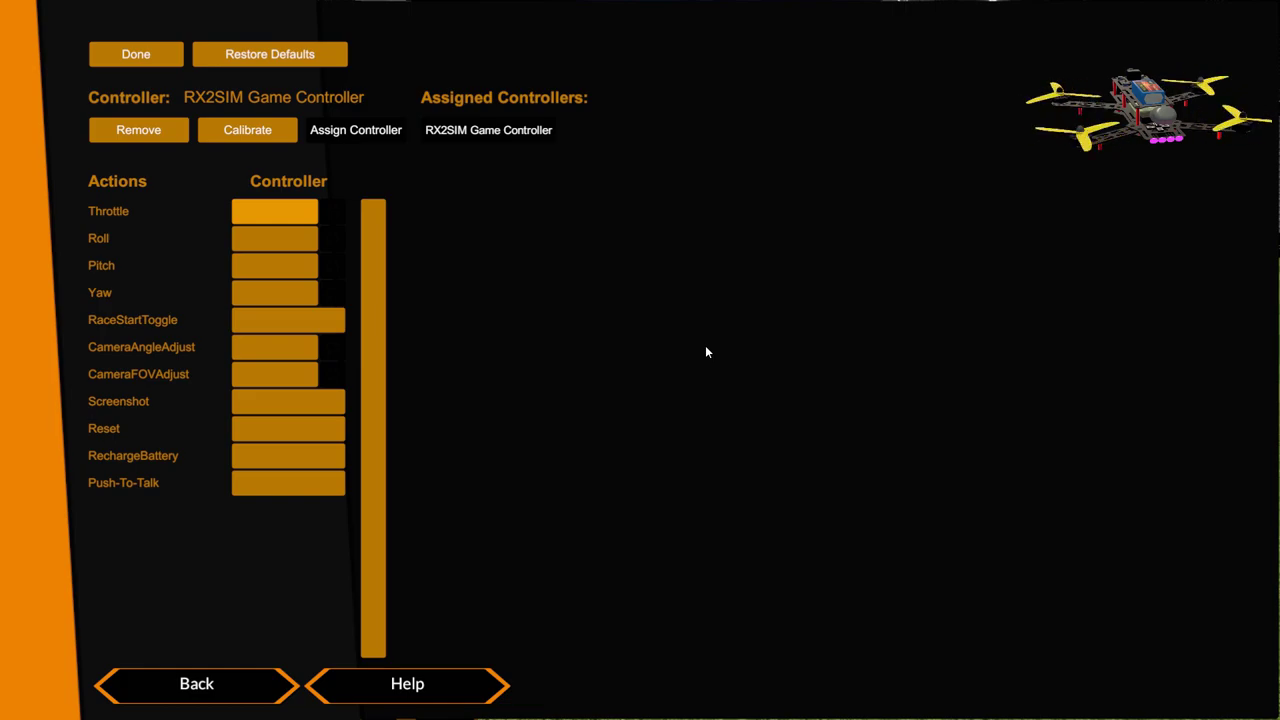
left_click(245, 130)
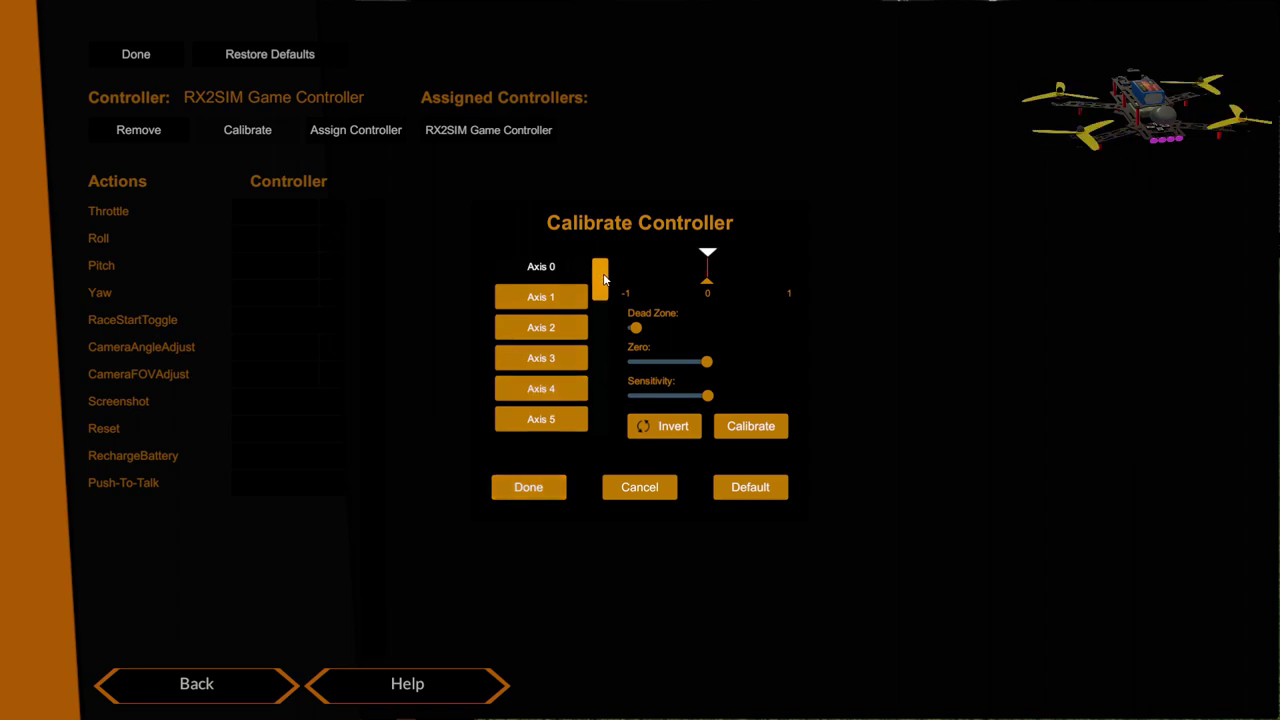
left_click_drag(600, 275, 571, 357)
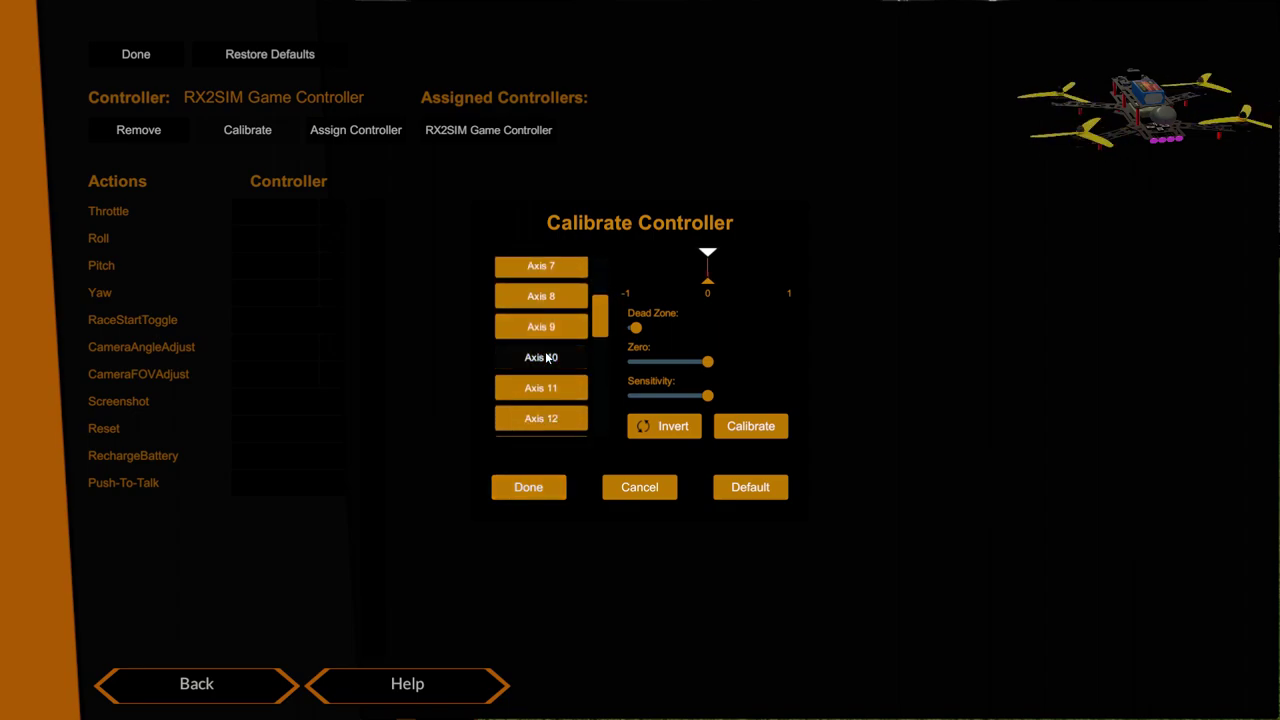
left_click(548, 358)
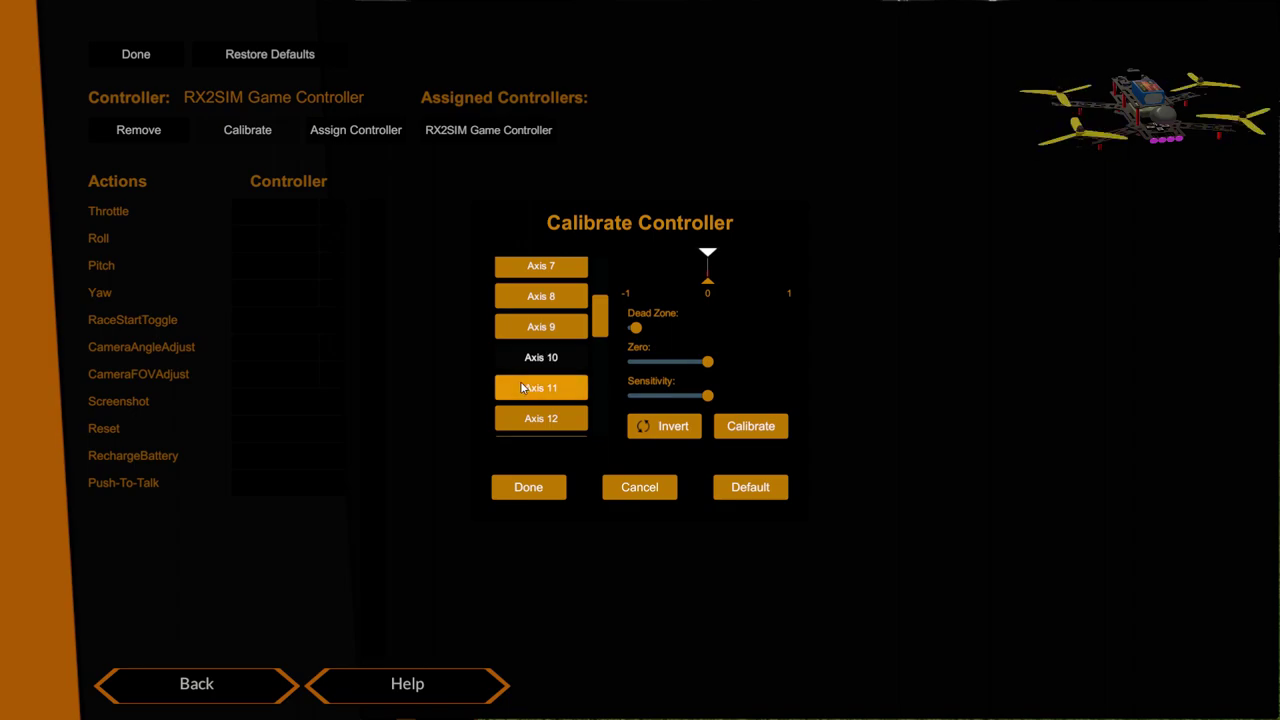
left_click(532, 360)
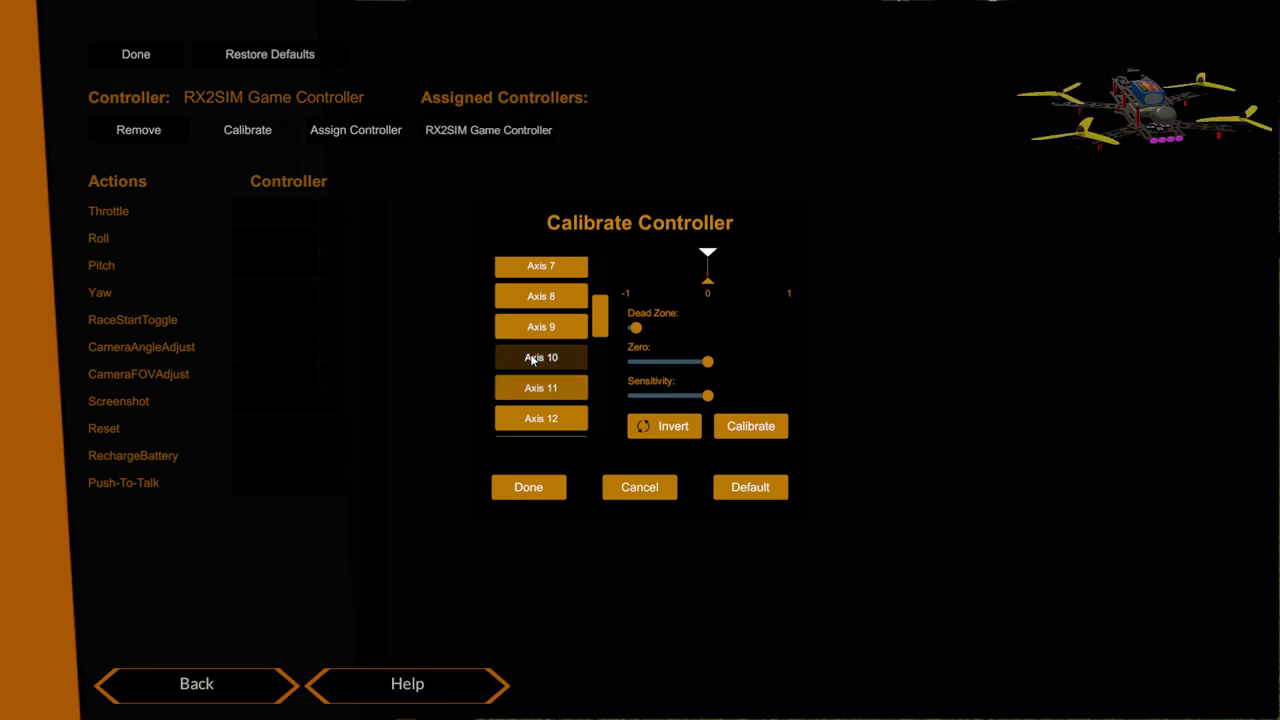
scroll(539, 330, "up", 1)
scroll(540, 330, "up", 6)
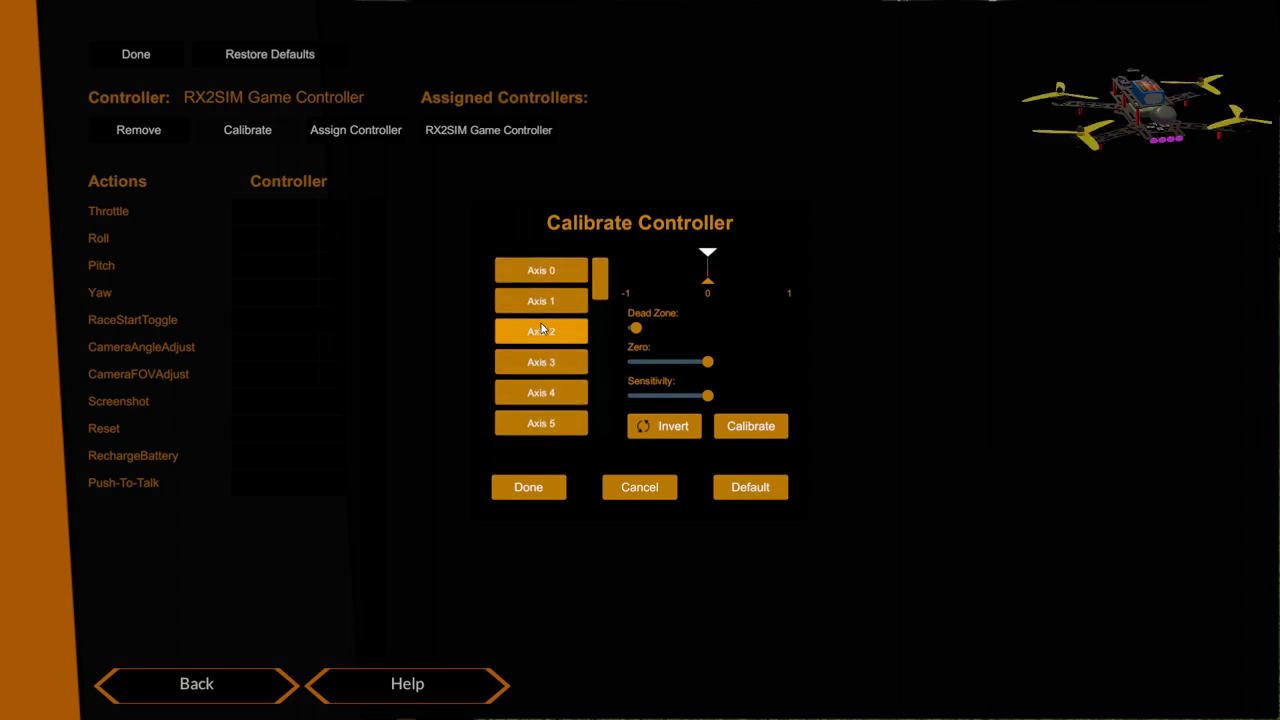
left_click(549, 271)
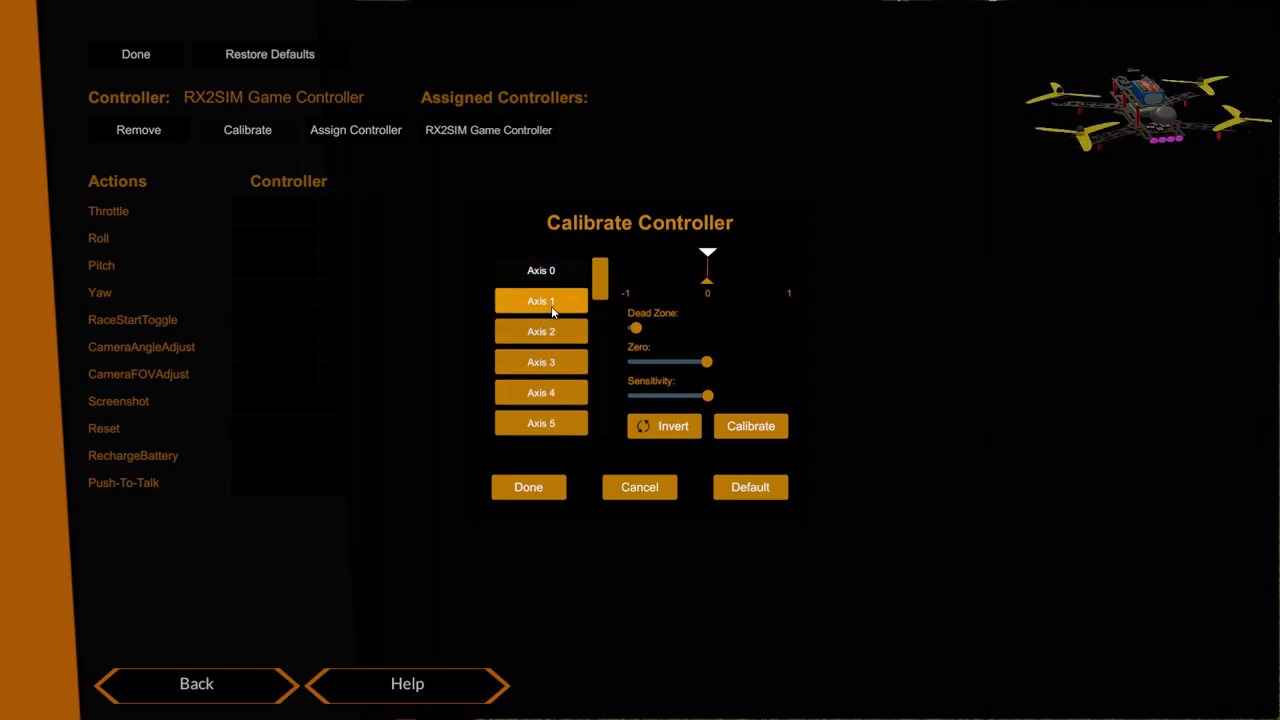
left_click(550, 302)
left_click(549, 328)
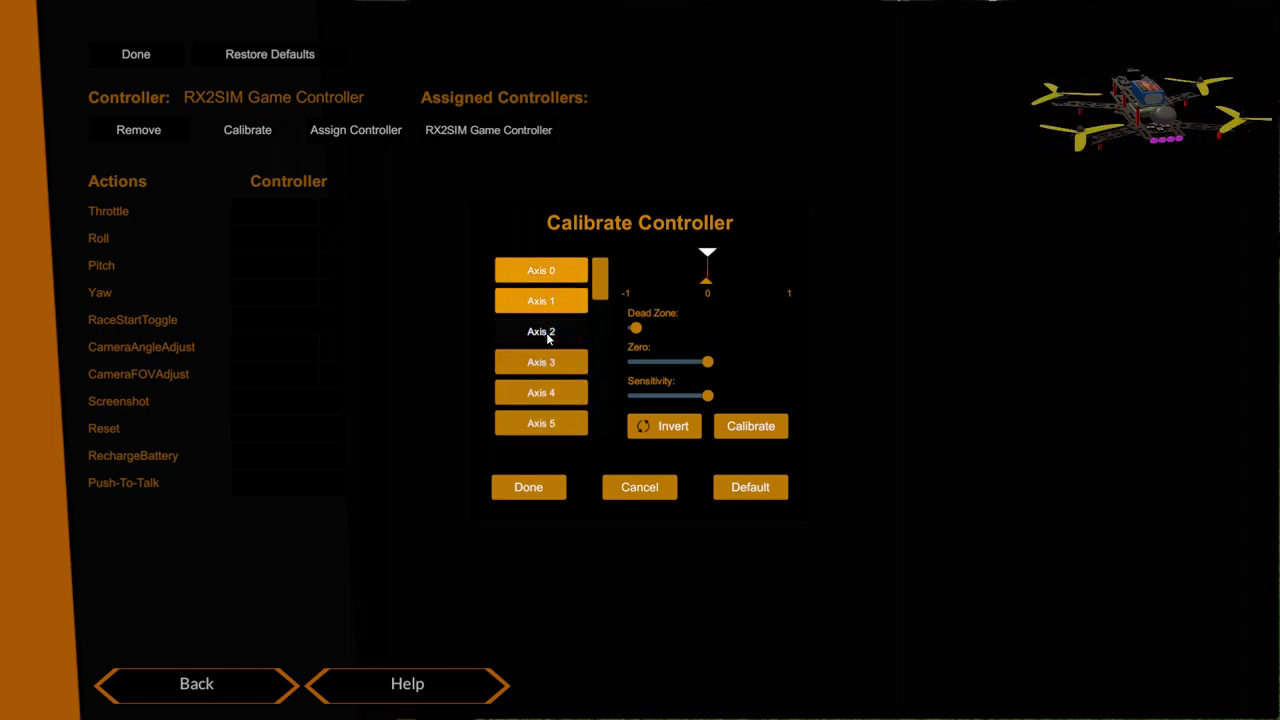
Step: Calibrate Axis 3 of the RX2SIM Game Controller and assign it to Throttle
left_click(544, 365)
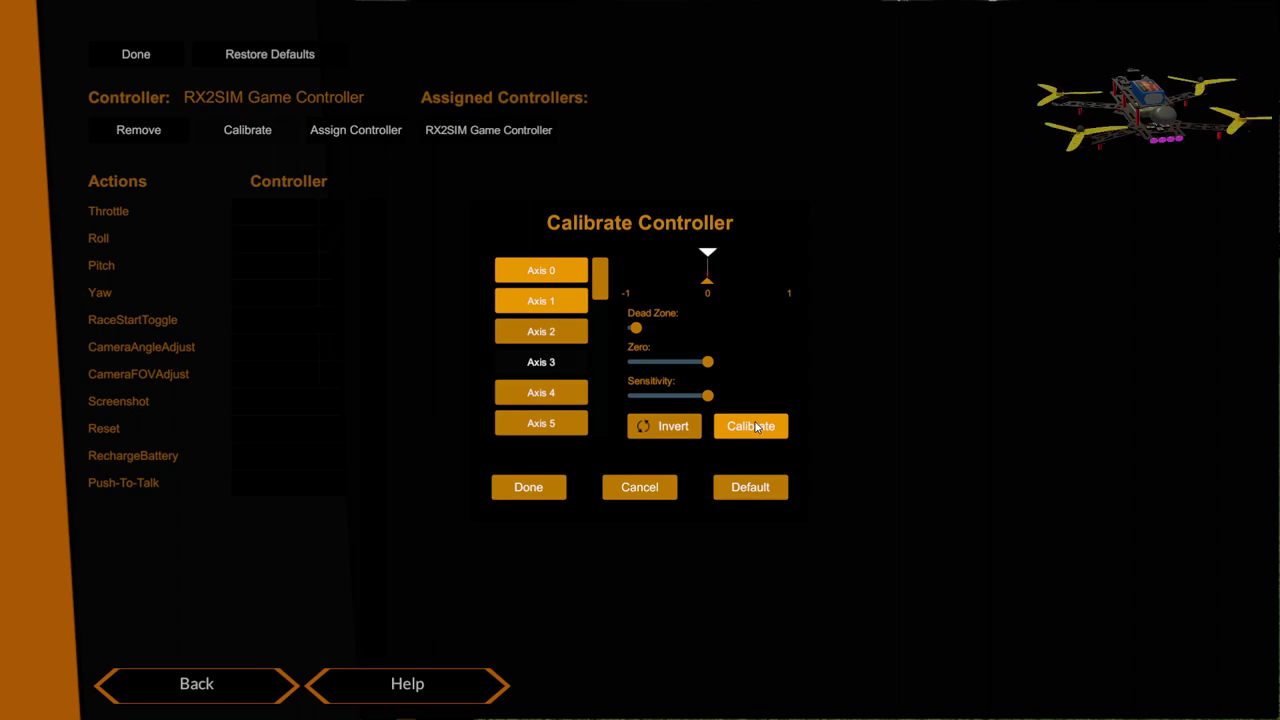
left_click(757, 427)
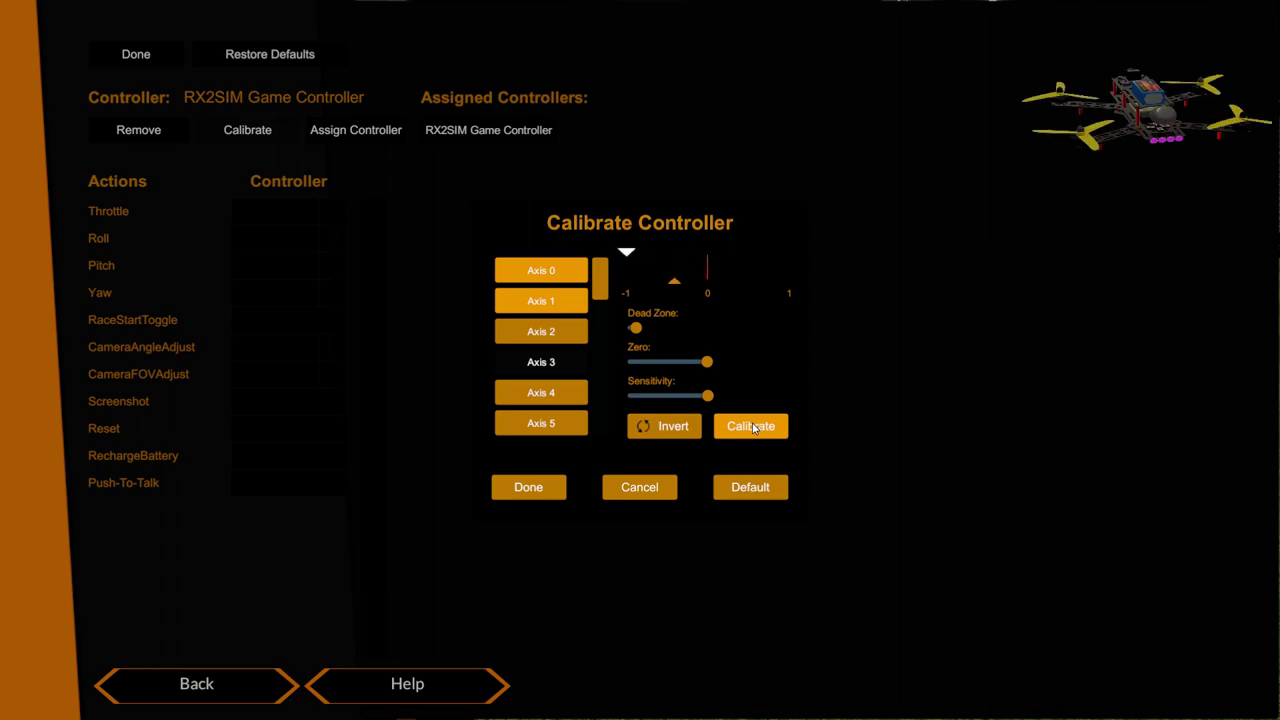
left_click(518, 484)
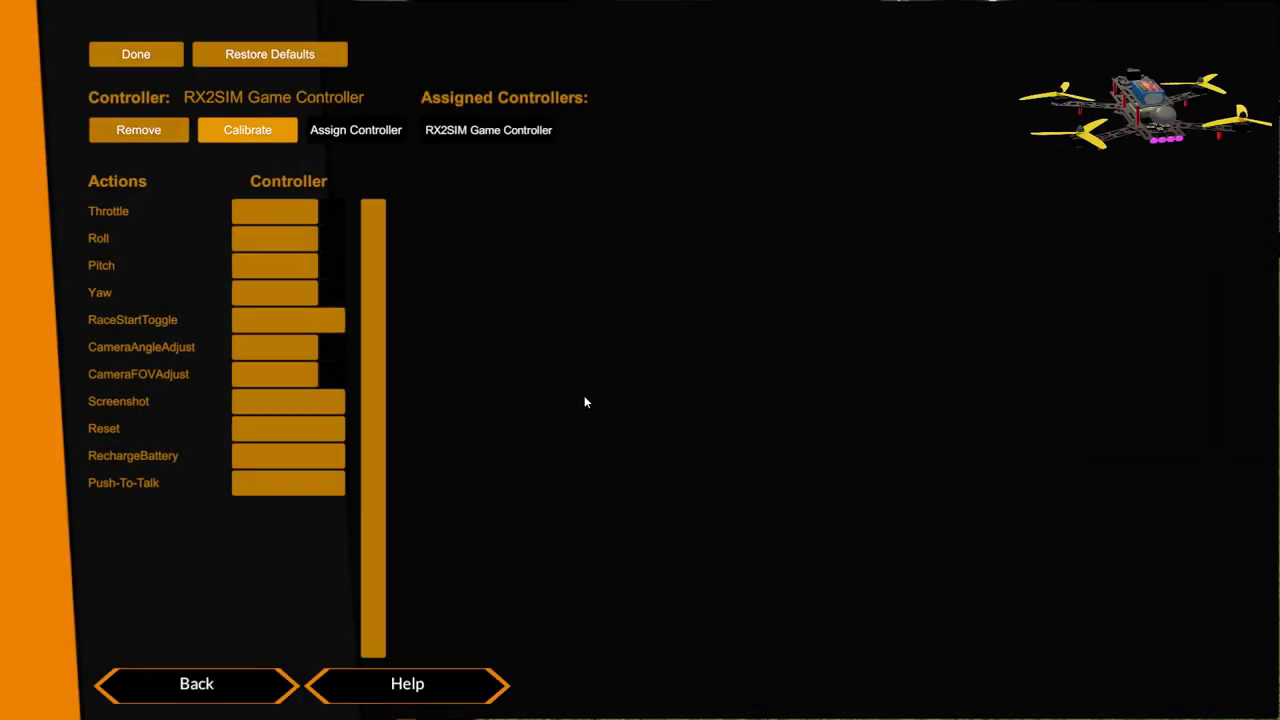
left_click(278, 213)
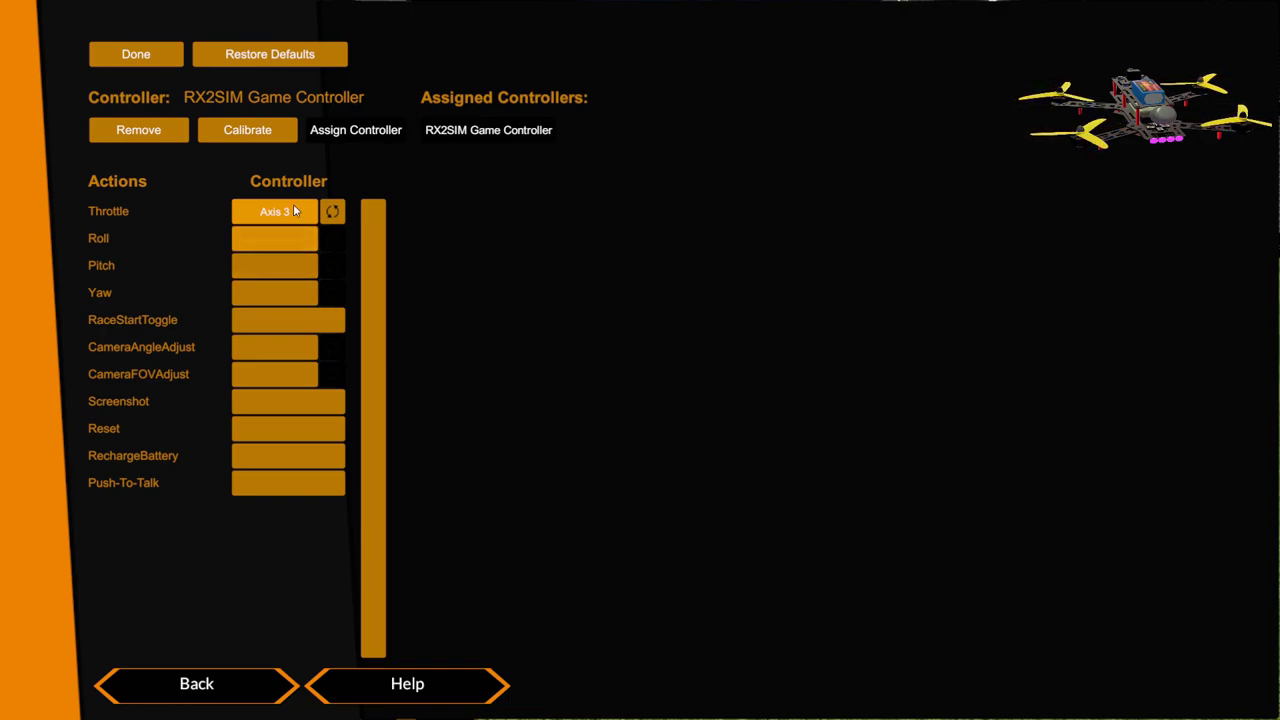
Step: Check Axes 1, 2 and 0 in the controller calibration, and assign Axis 0 to Roll with its direction inverted
left_click(246, 128)
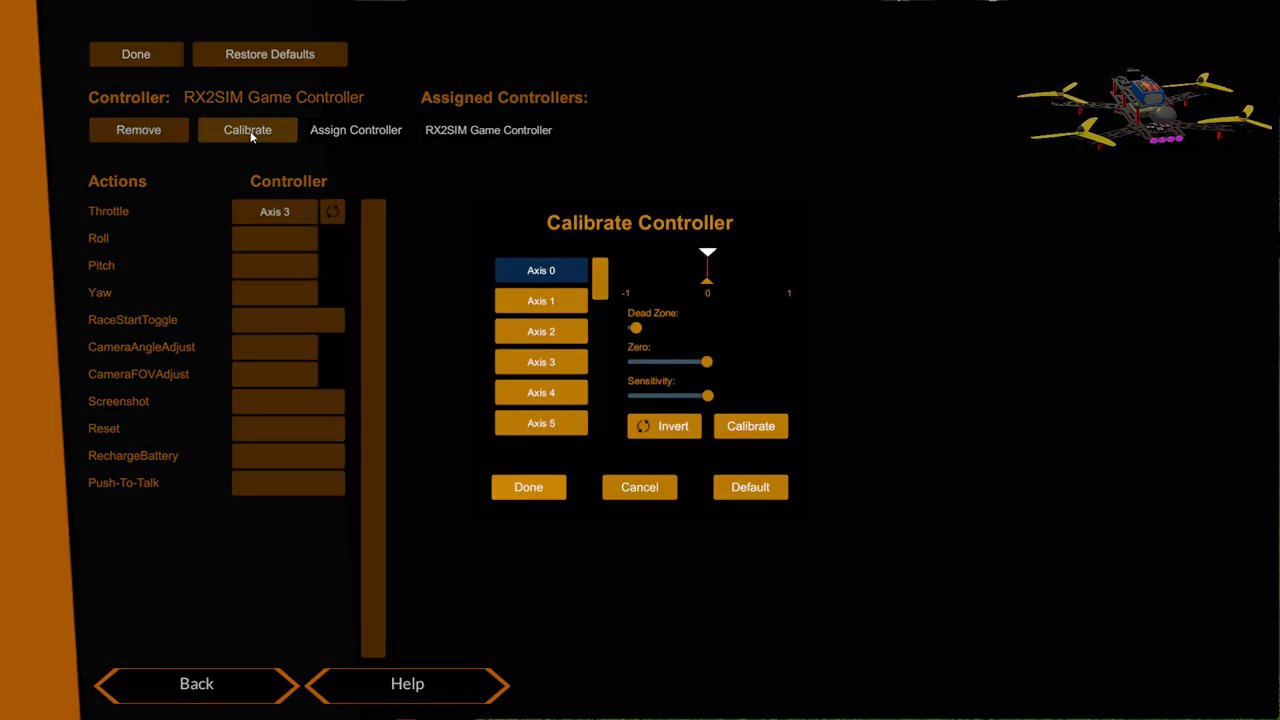
left_click(541, 302)
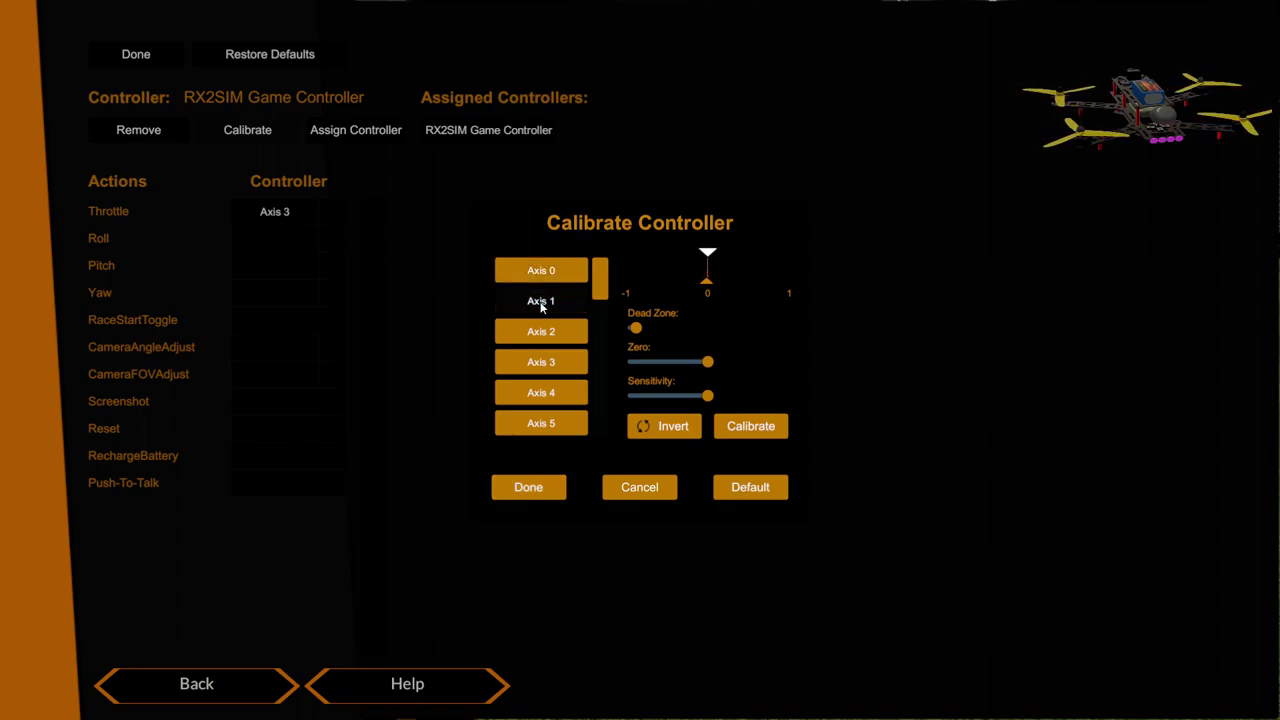
left_click(548, 333)
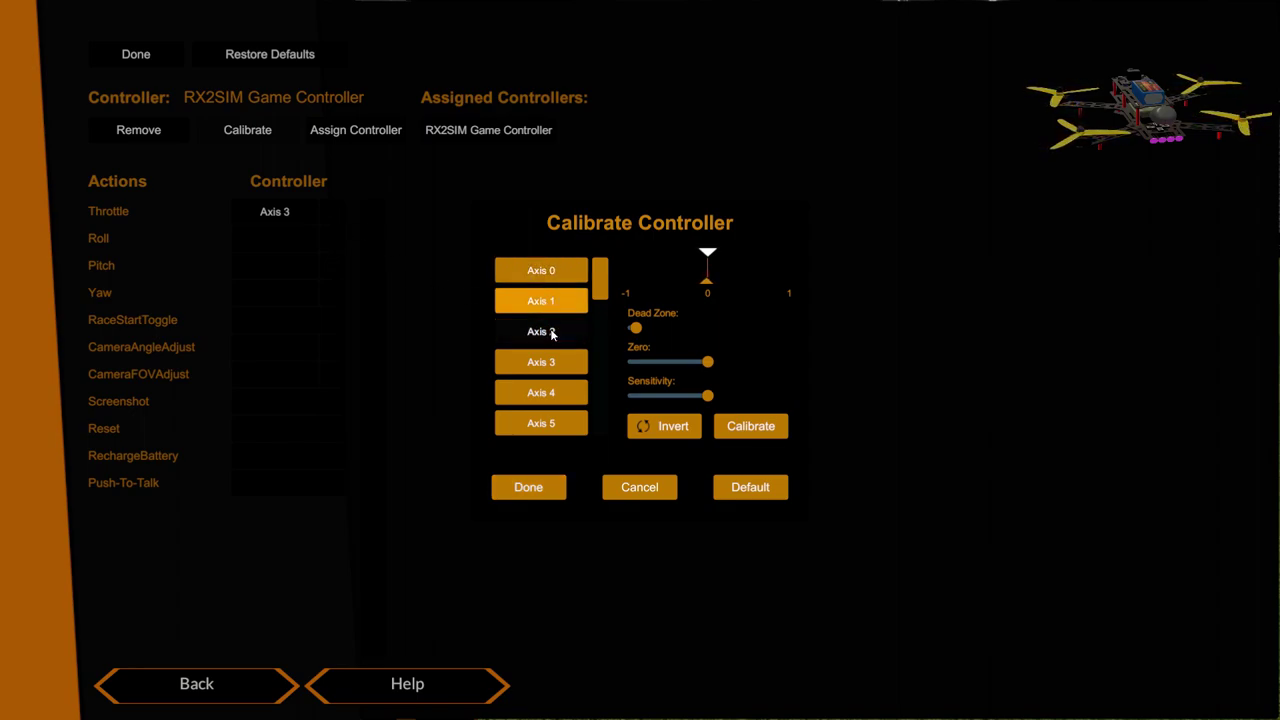
left_click(527, 271)
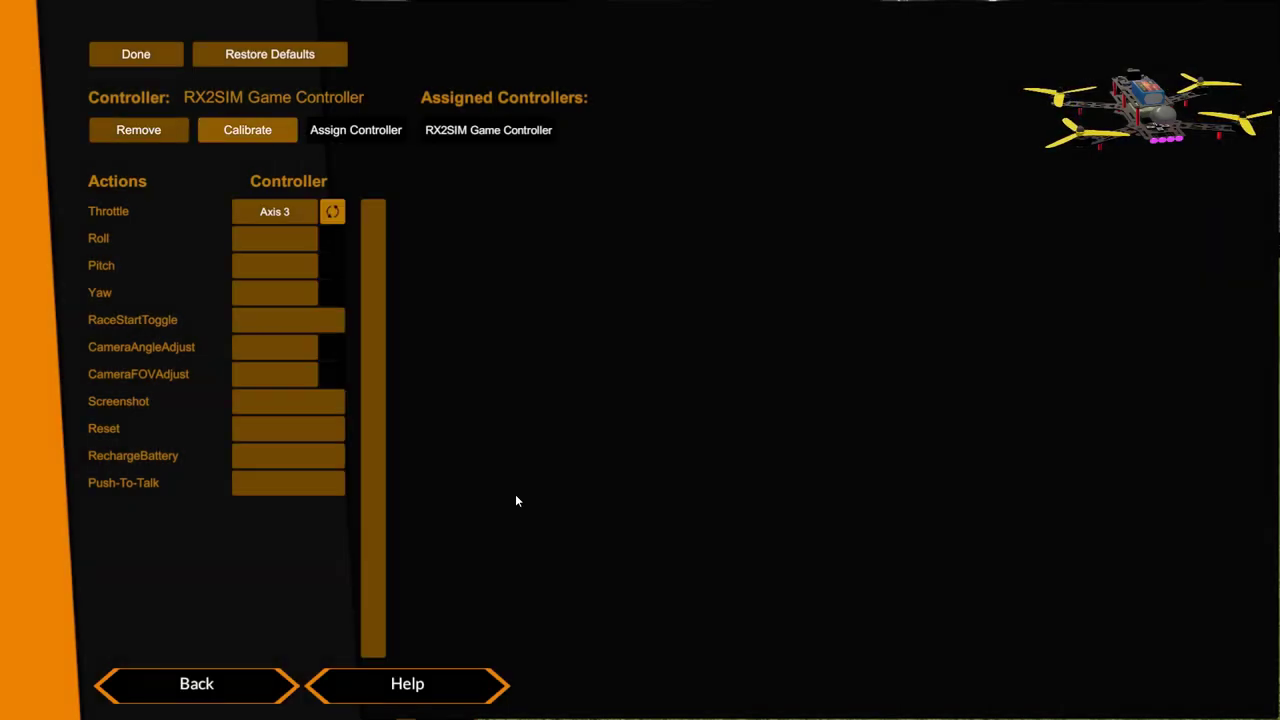
left_click(278, 248)
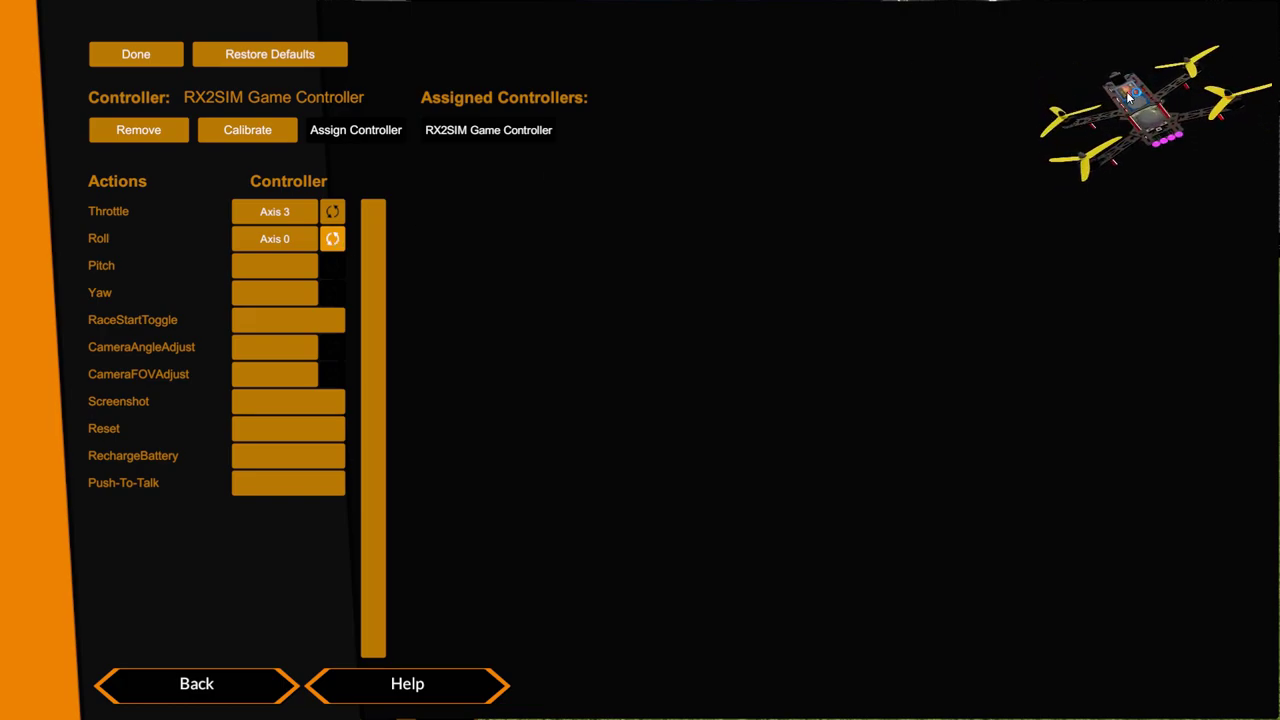
Step: Calibrate Axis 1 and assign it to Pitch
left_click(276, 268)
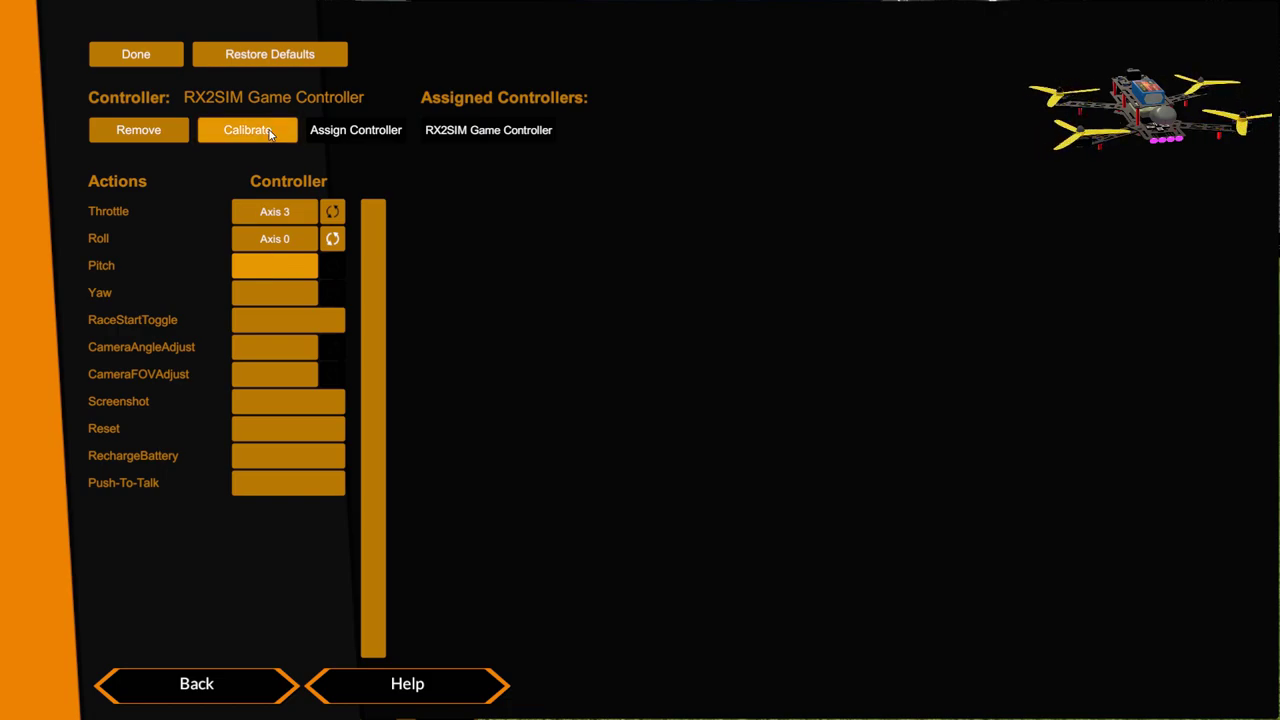
left_click(268, 133)
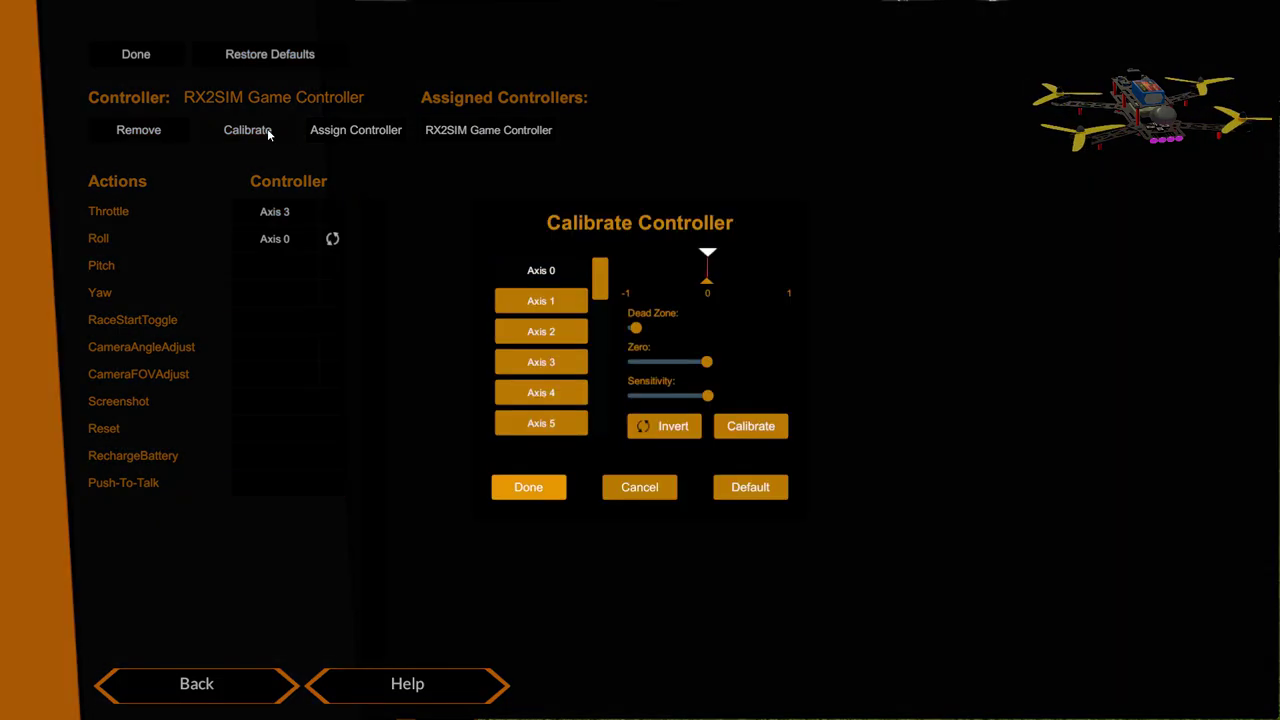
left_click(546, 308)
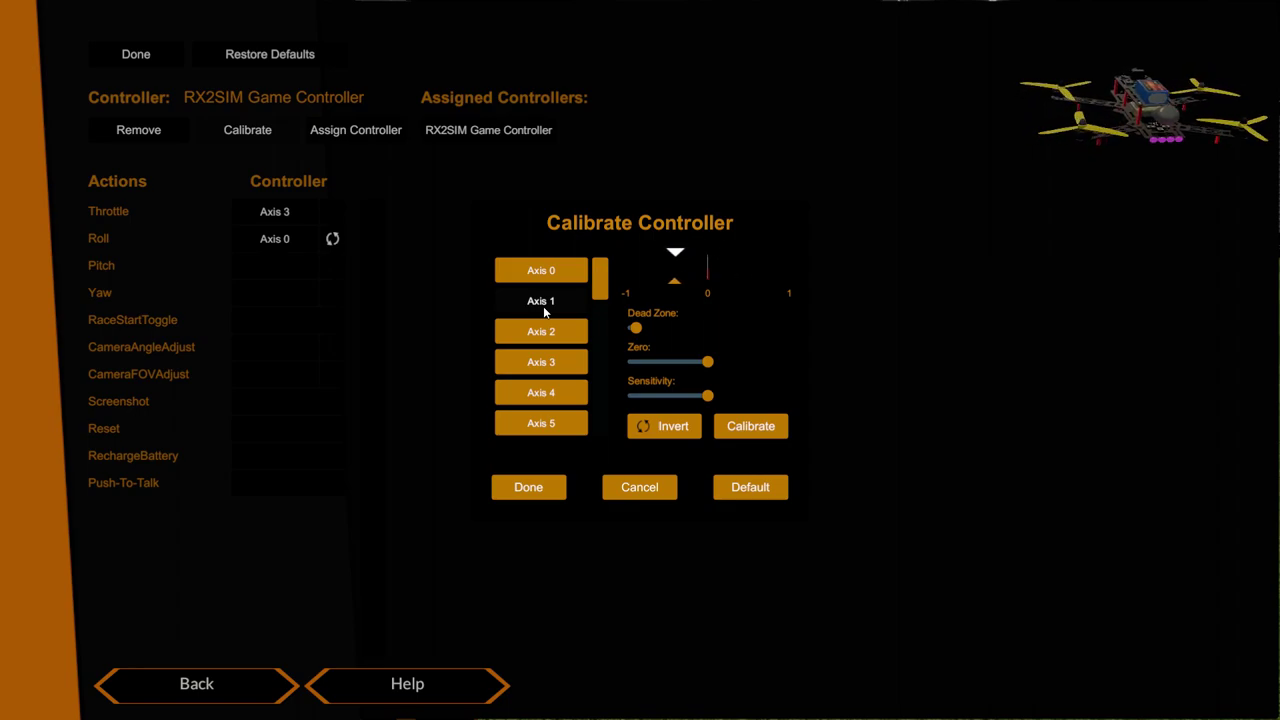
left_click(742, 432)
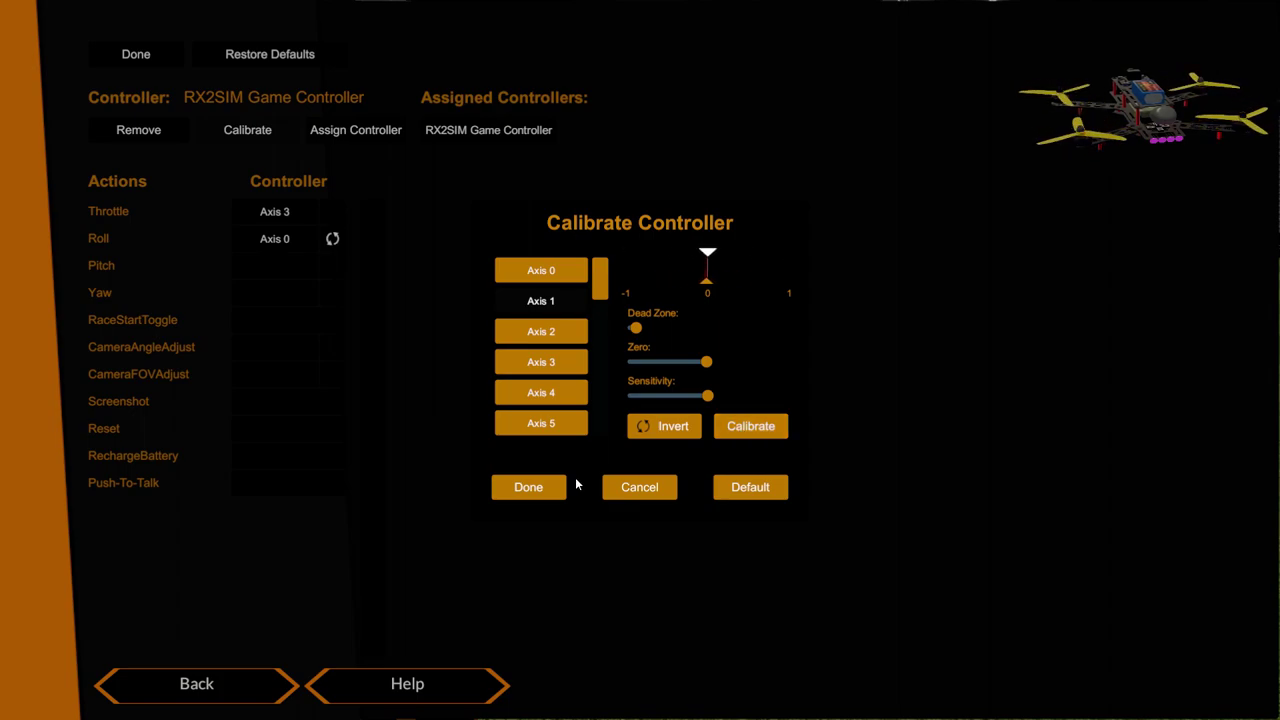
left_click(524, 488)
left_click(274, 266)
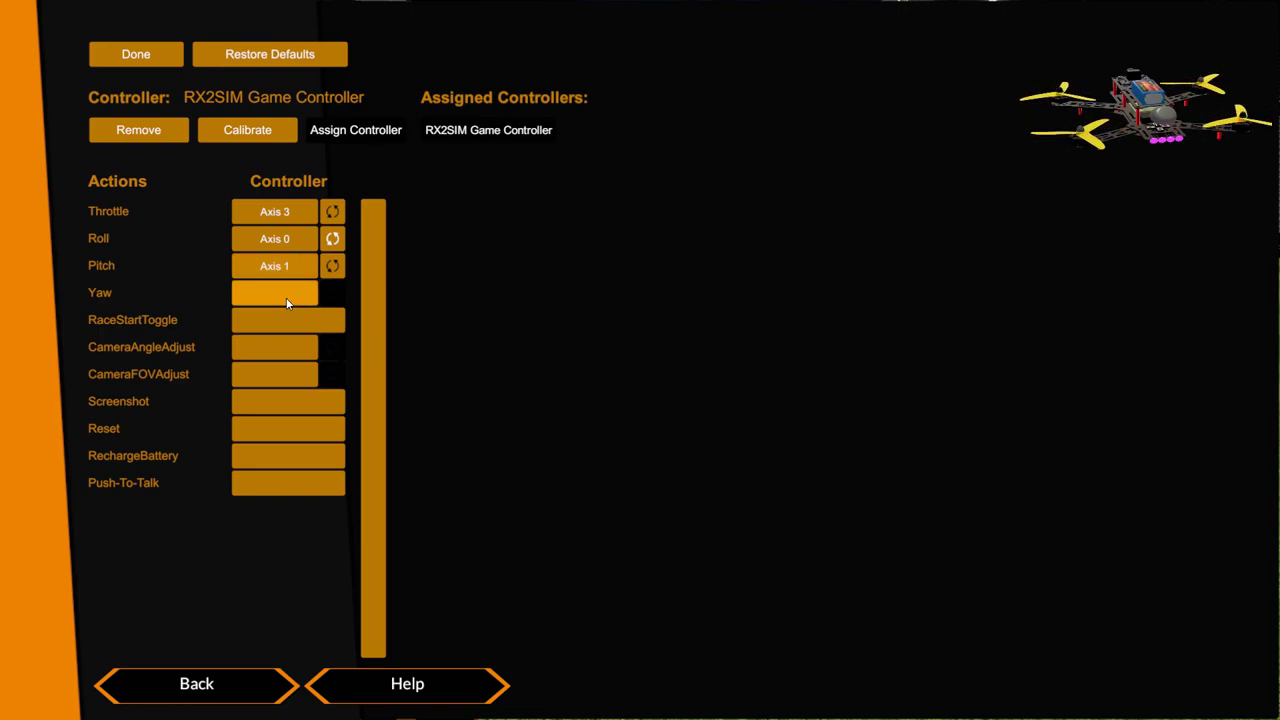
Step: Calibrate Axis 2 and assign it to Yaw with its direction inverted
left_click(286, 300)
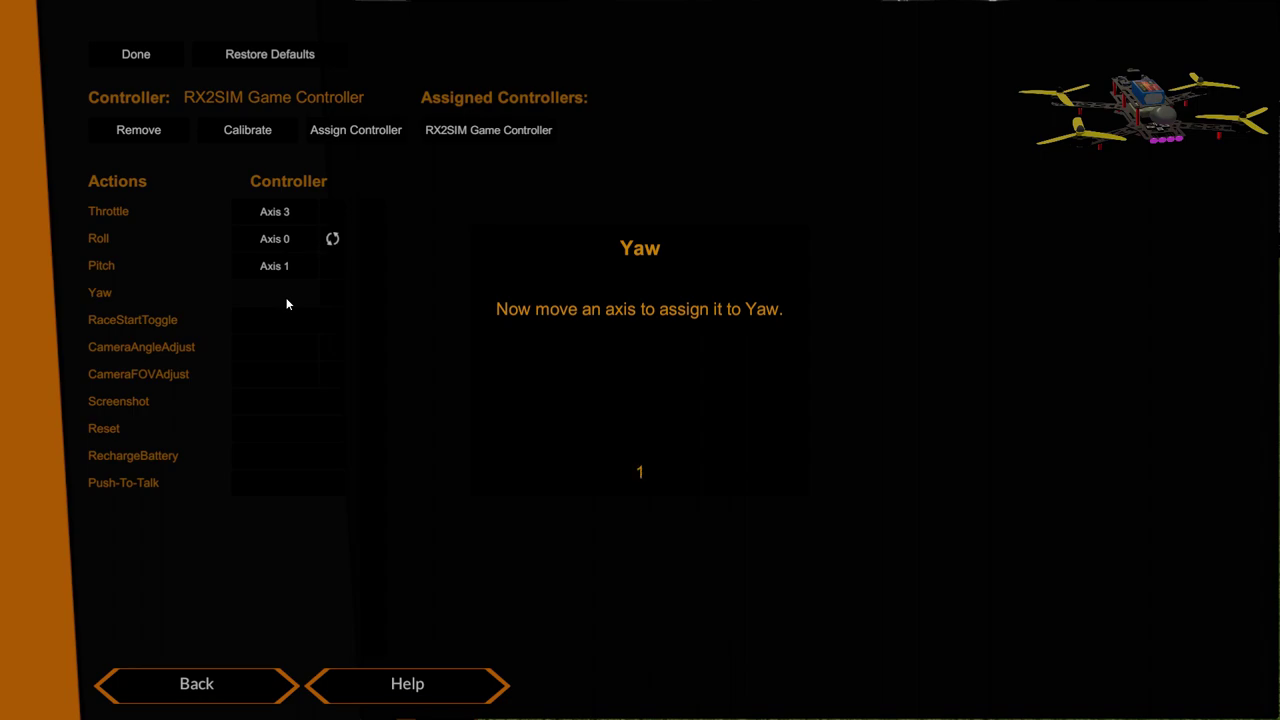
left_click(245, 131)
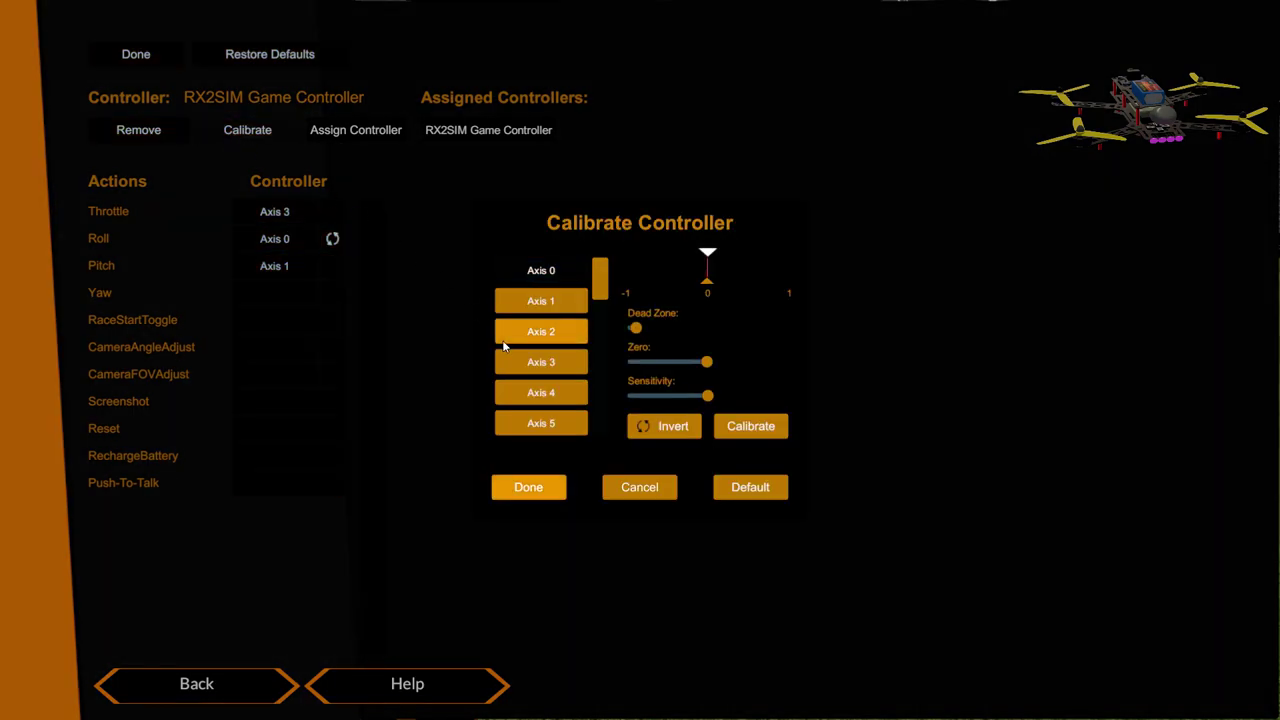
left_click(540, 340)
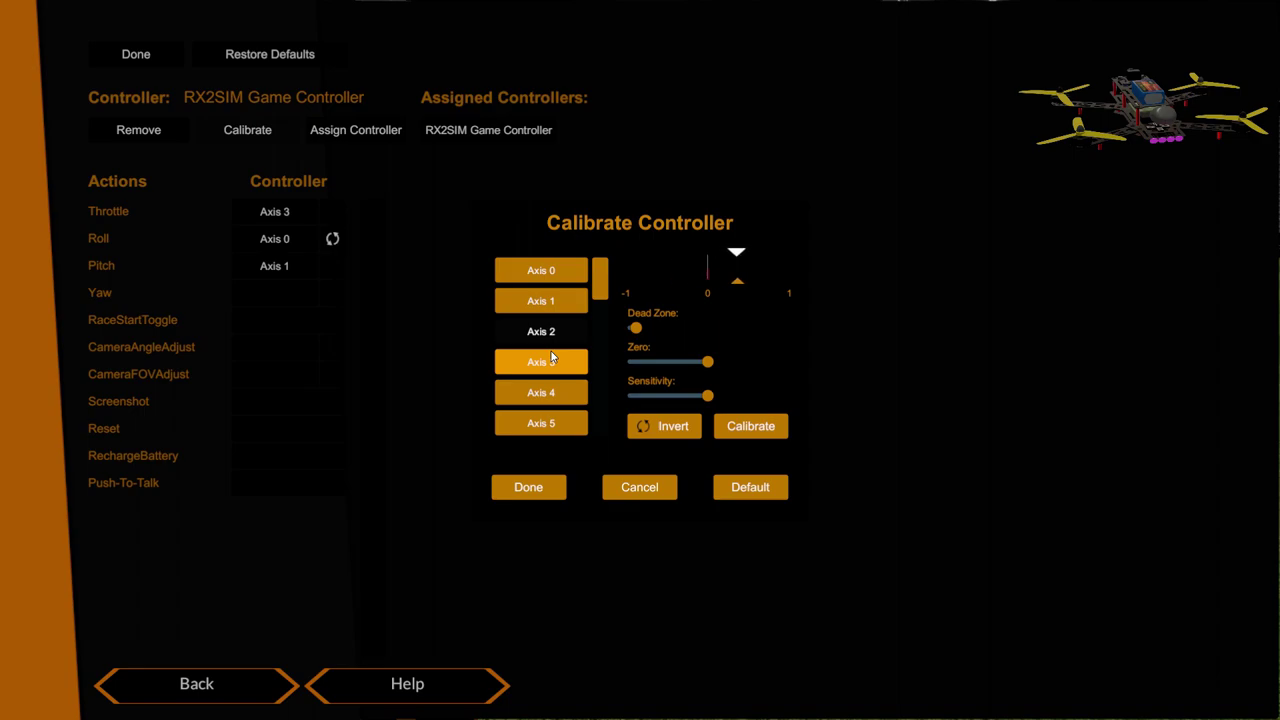
left_click(751, 428)
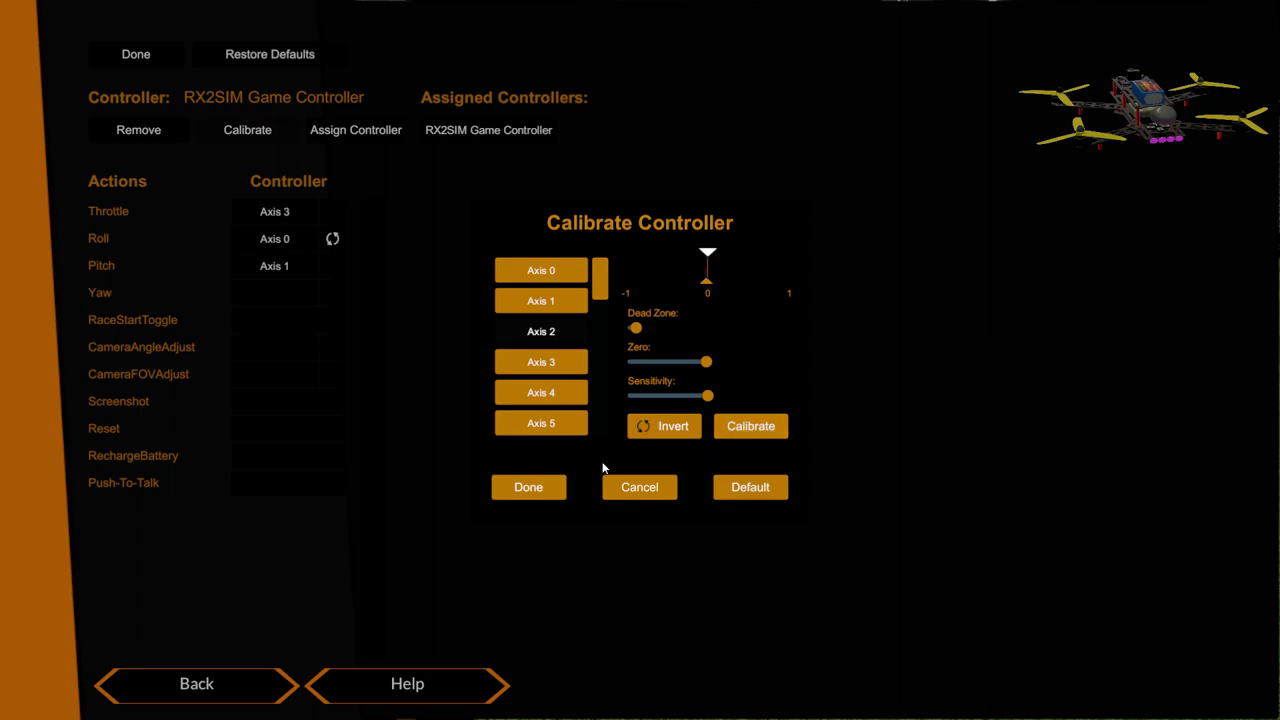
left_click(528, 487)
left_click(261, 294)
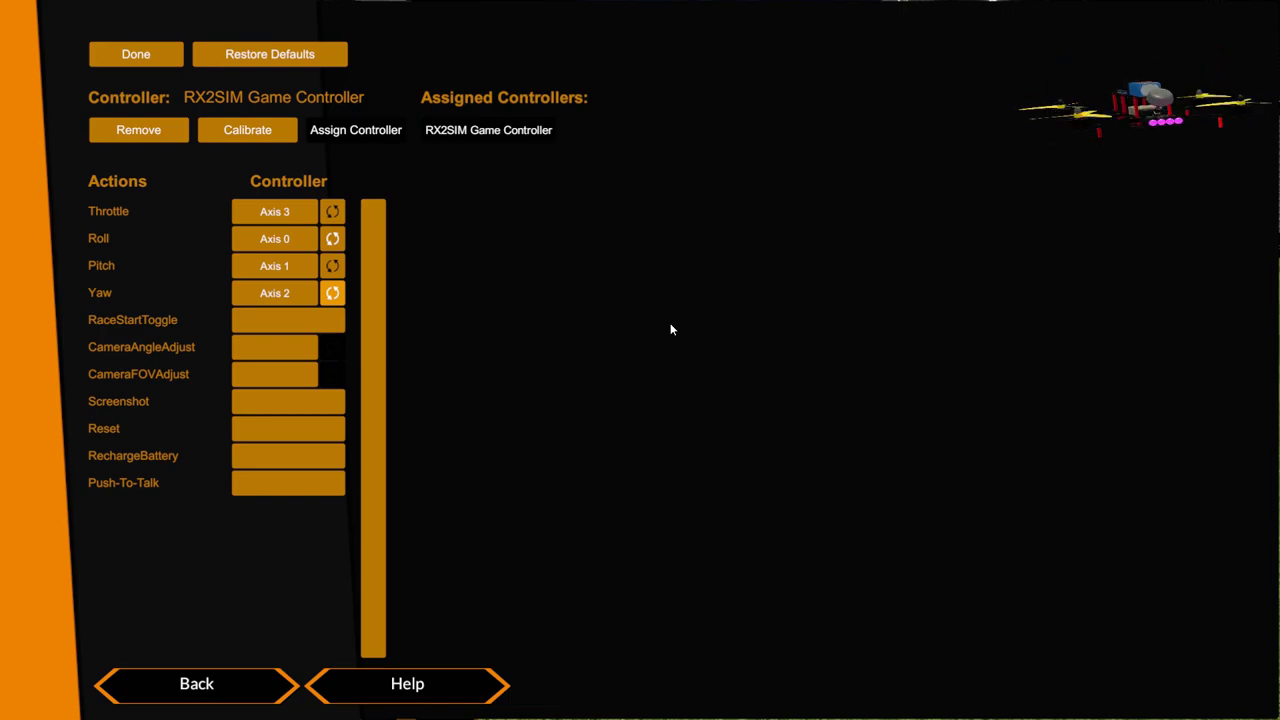
Step: Leave the controller settings and open the track selection for a single-player race
left_click(227, 686)
left_click(281, 618)
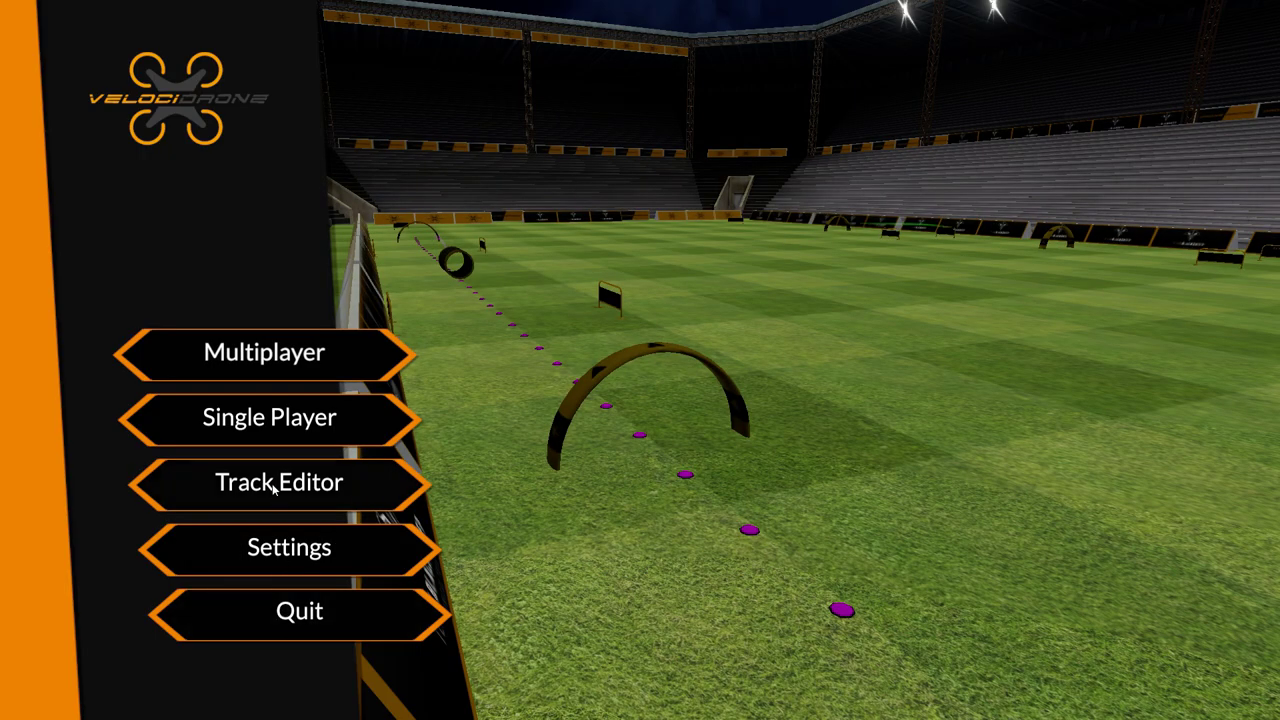
left_click(264, 429)
left_click(1077, 612)
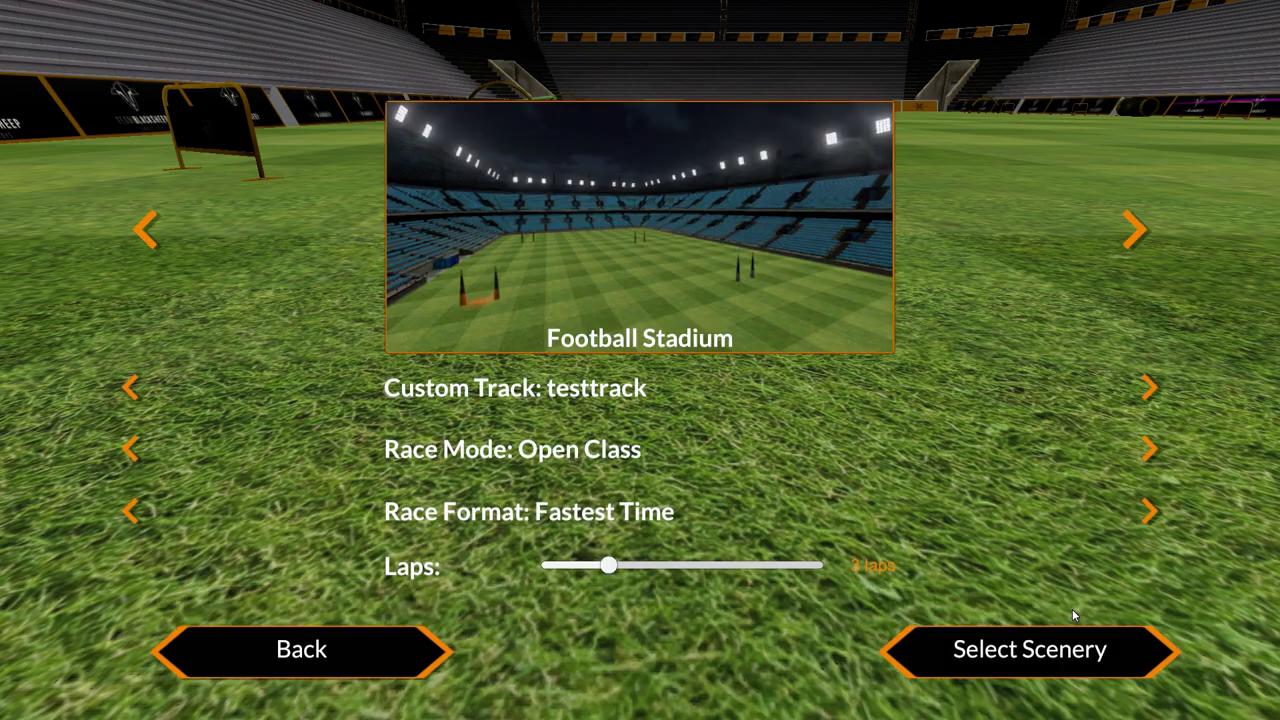
Step: Step through the official Football Stadium tracks past MultiGP High Voltage to pick one for the test flight
left_click(1147, 387)
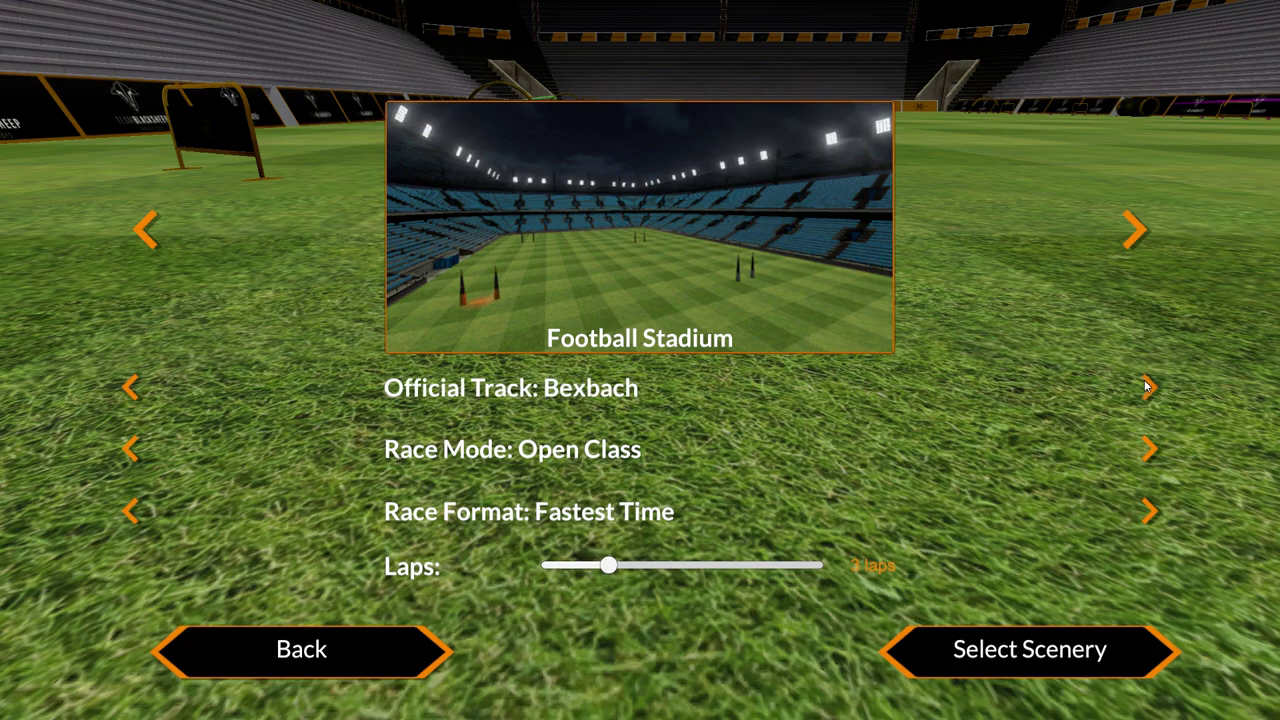
left_click(1147, 387)
left_click(1147, 387)
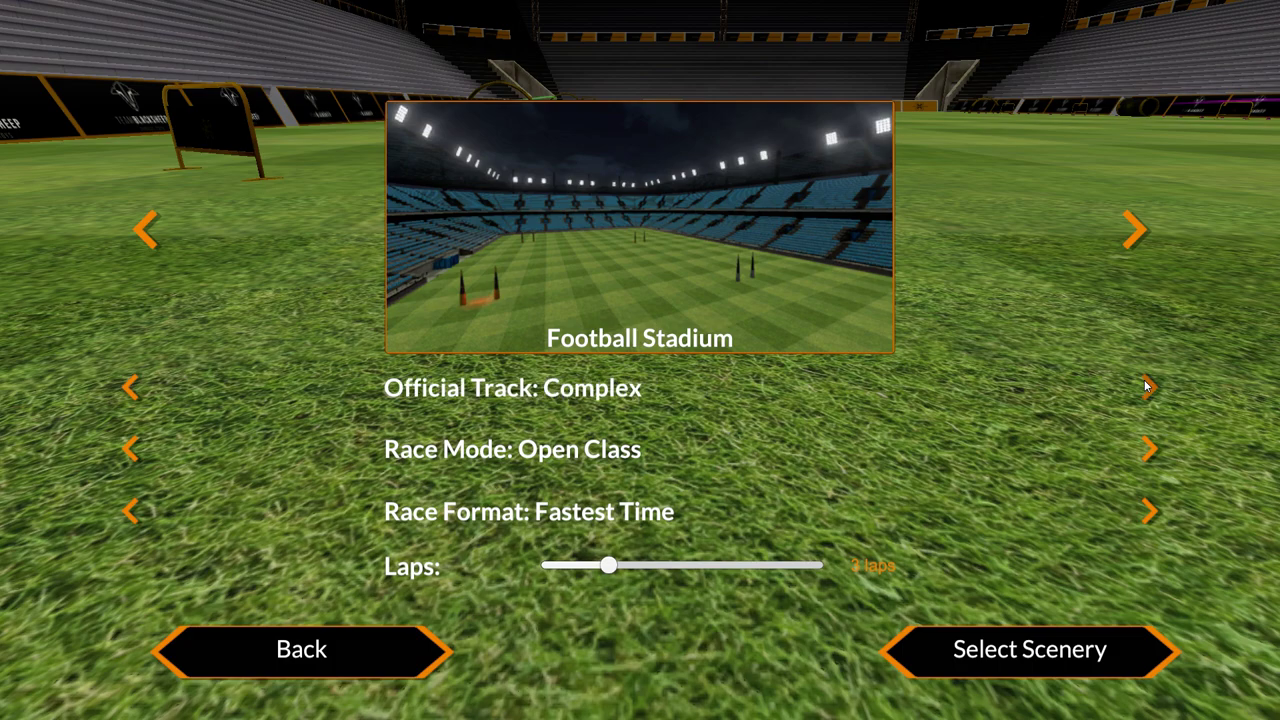
left_click(1147, 387)
left_click(1147, 387)
left_click(1147, 387)
left_click(1147, 387)
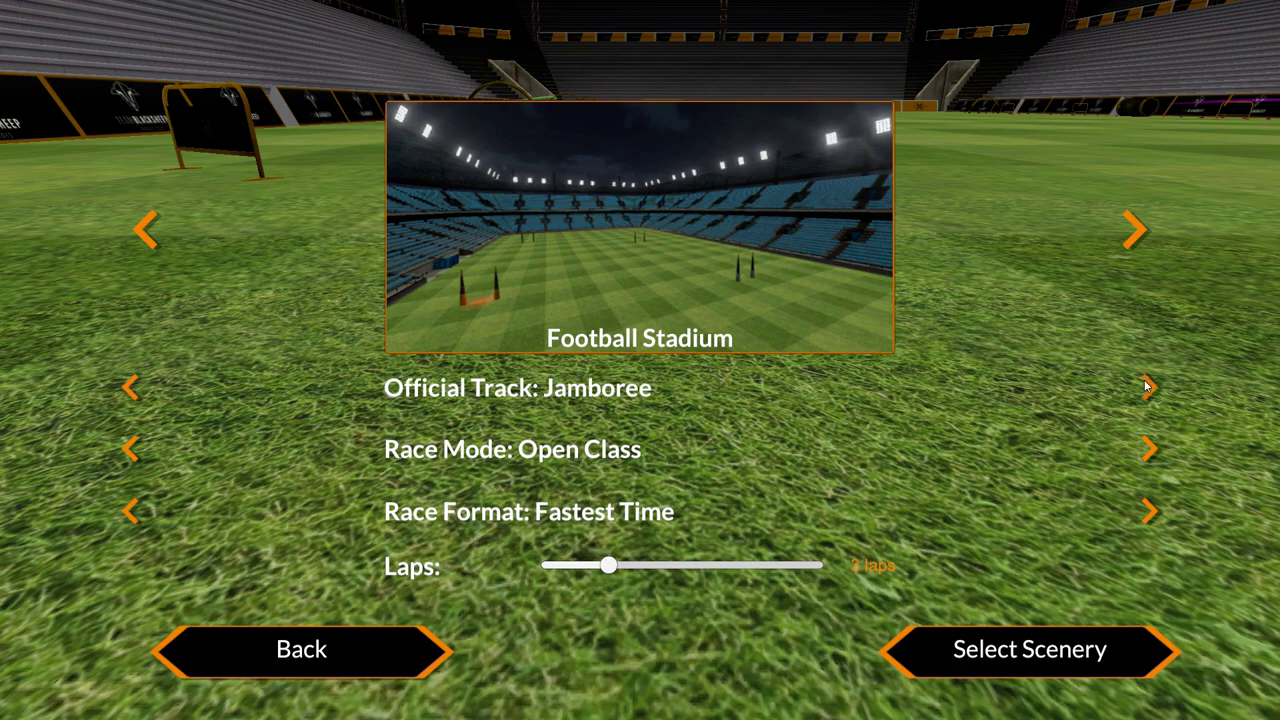
left_click(1147, 387)
left_click(1147, 387)
left_click(1147, 387)
left_click(1147, 387)
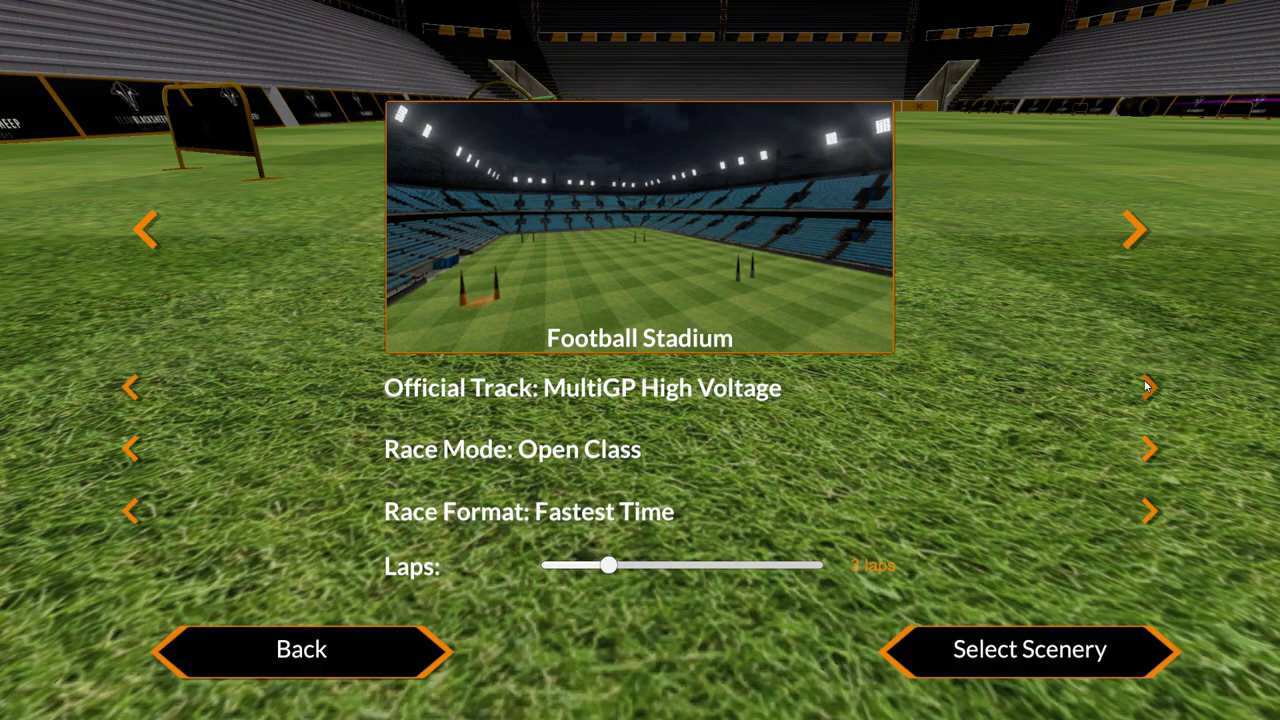
left_click(1147, 387)
left_click(1147, 387)
left_click(1147, 387)
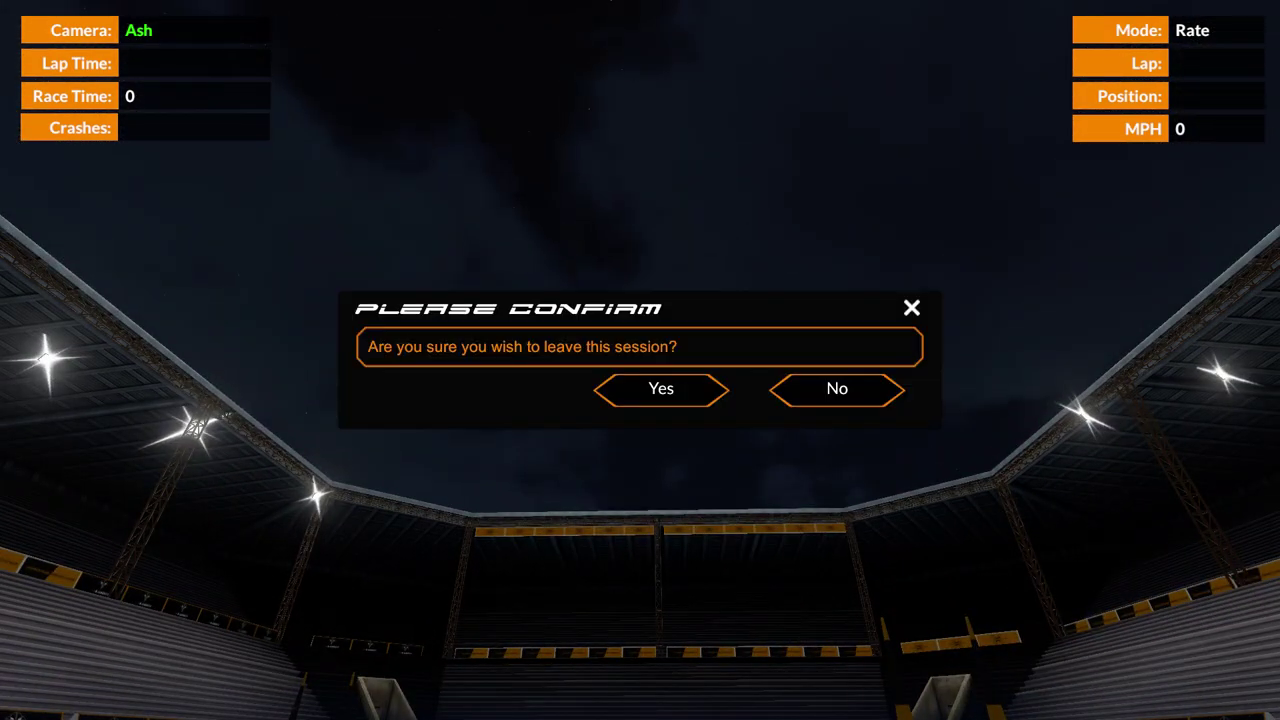
Step: Leave the current flying session and return to the main menu
left_click(656, 401)
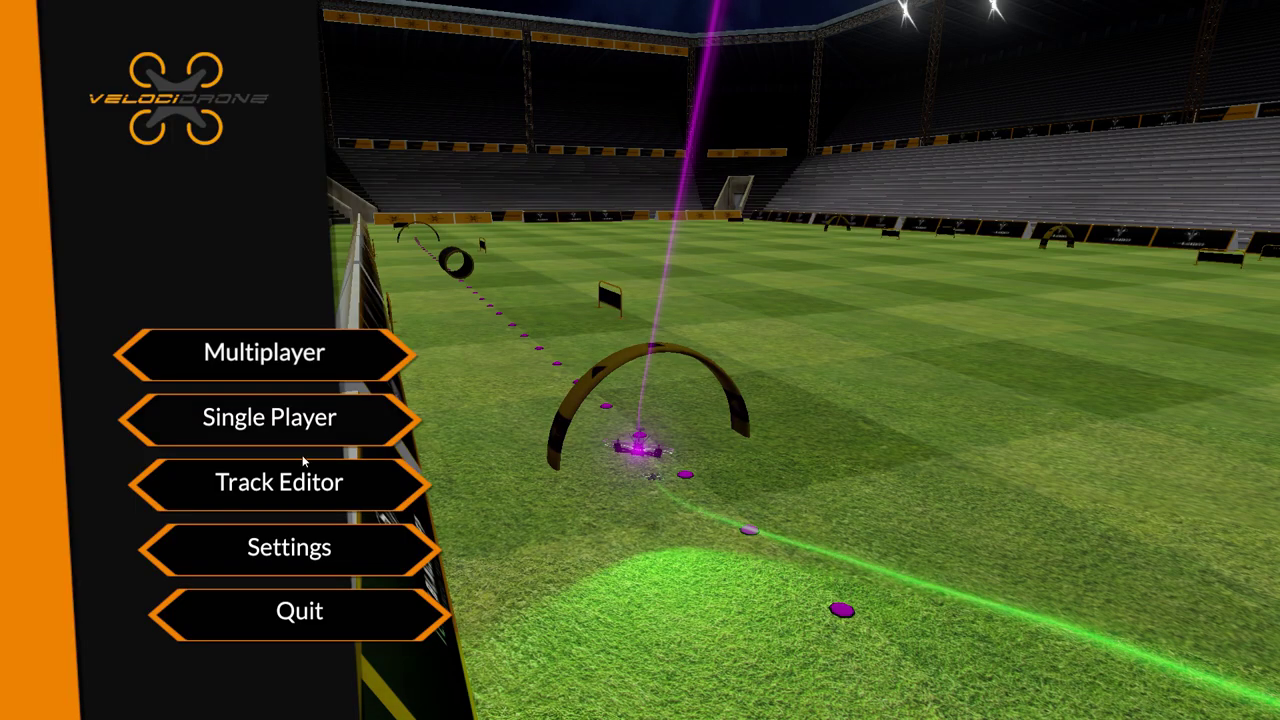
Step: Lower the graphics quality level to Fast in the screen settings, apply it and confirm keeping the change
left_click(286, 545)
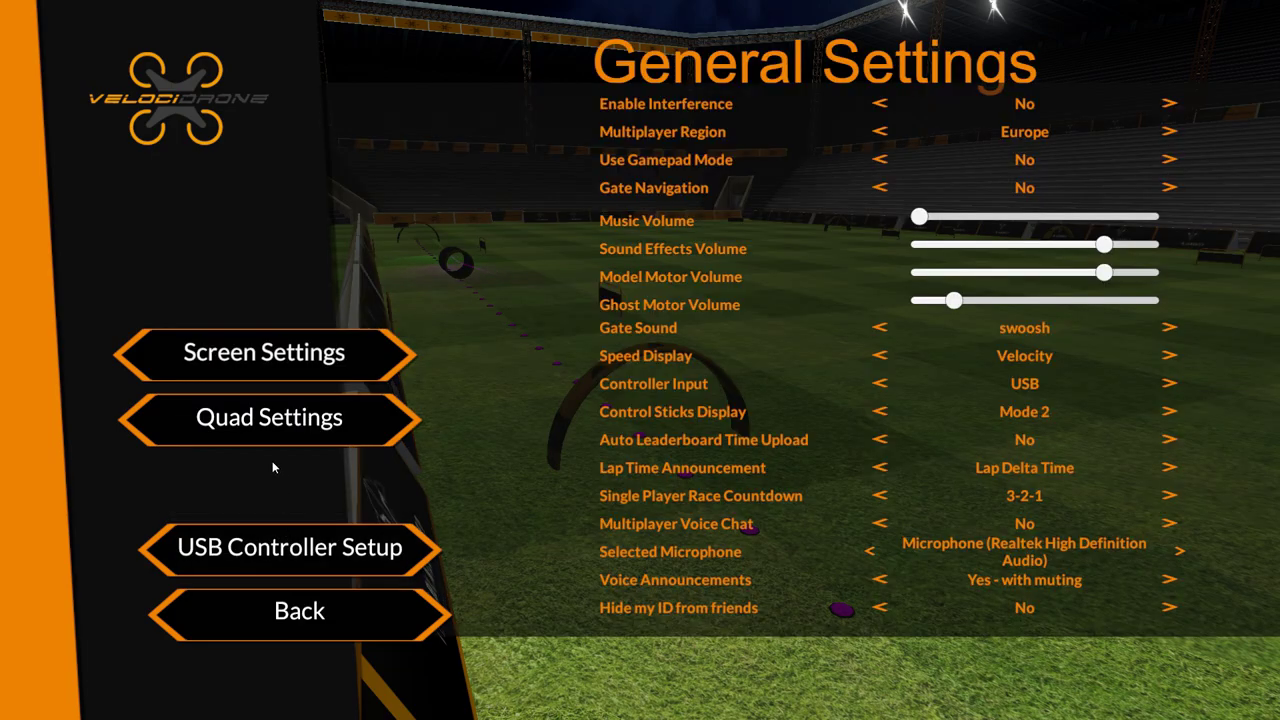
left_click(257, 355)
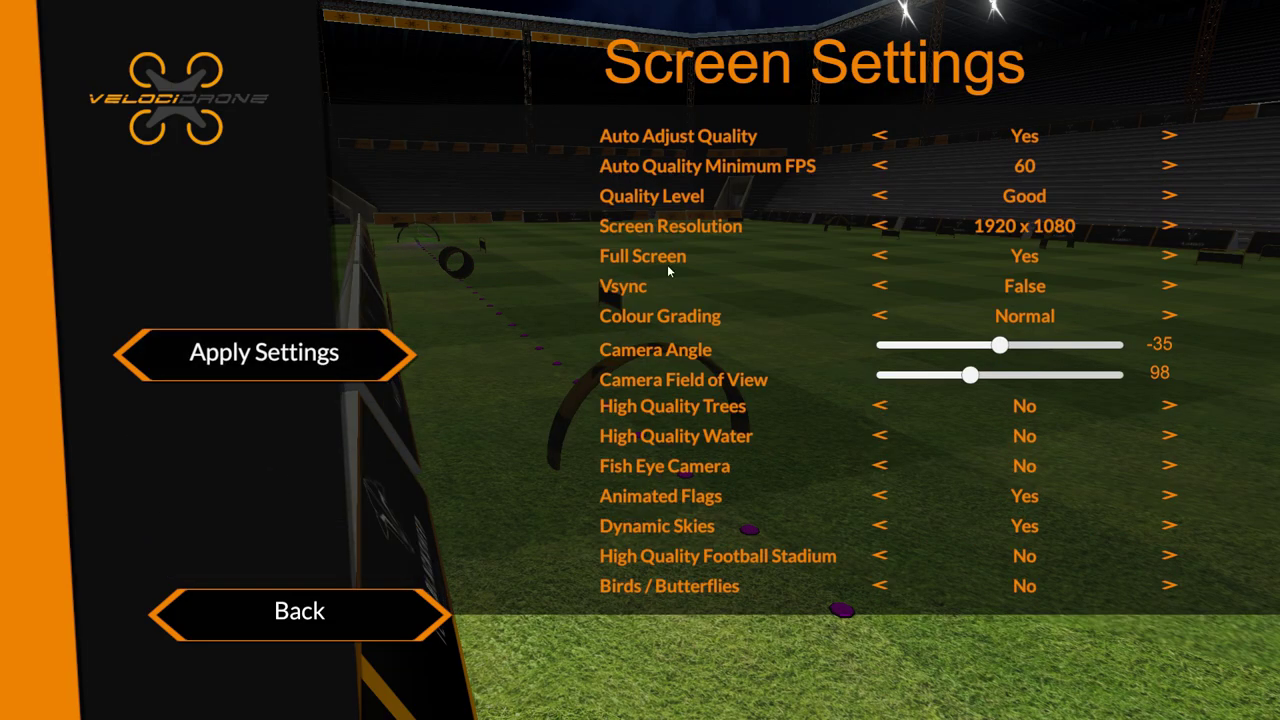
left_click(292, 618)
left_click(296, 350)
left_click(886, 200)
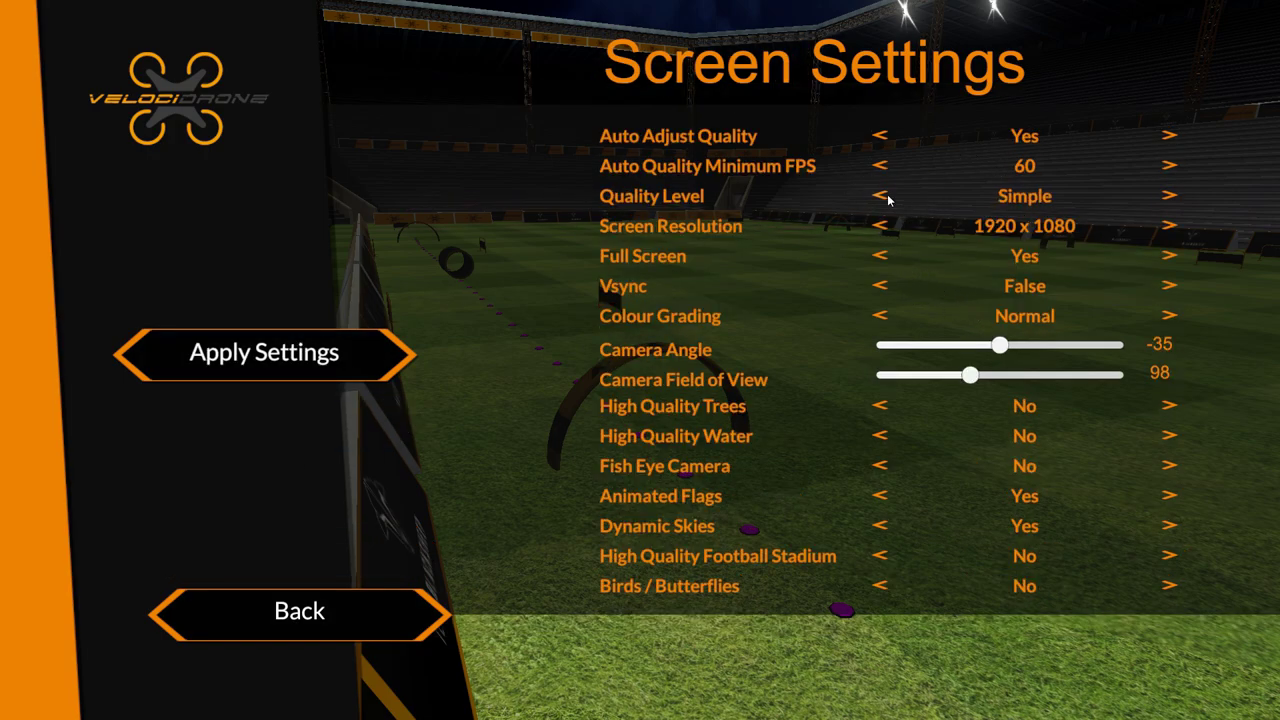
left_click(886, 200)
left_click(260, 365)
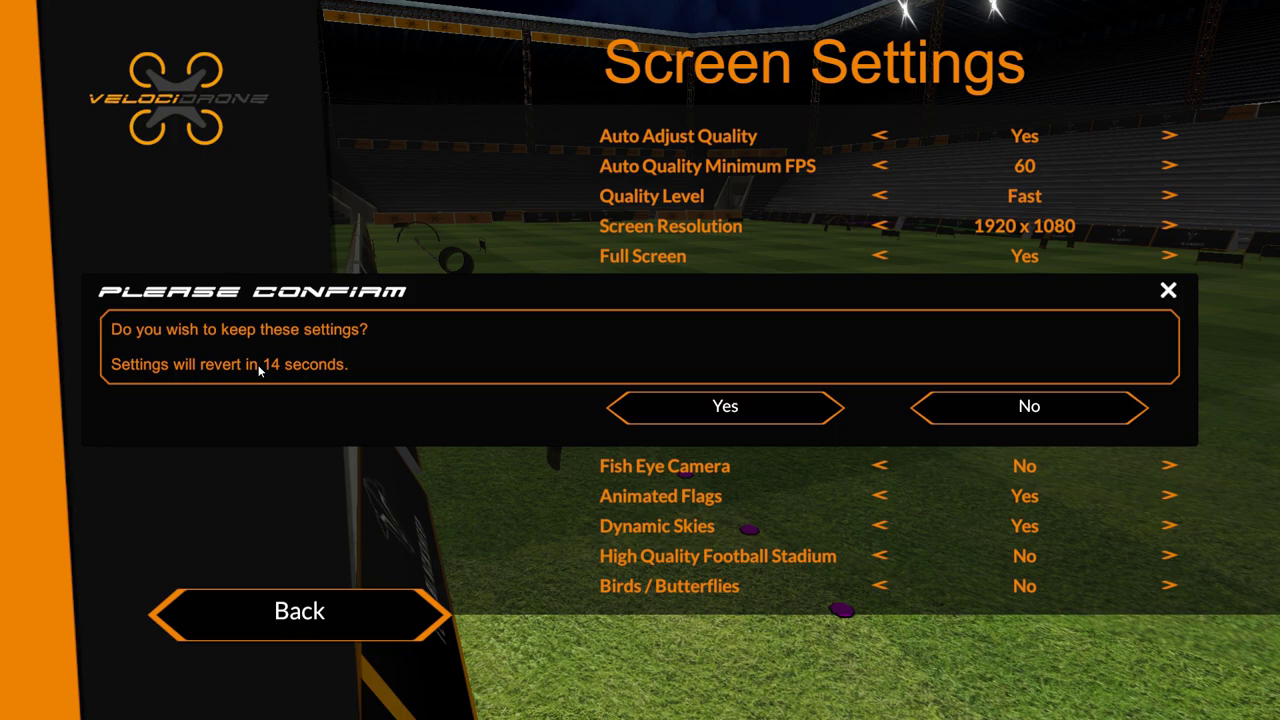
left_click(694, 418)
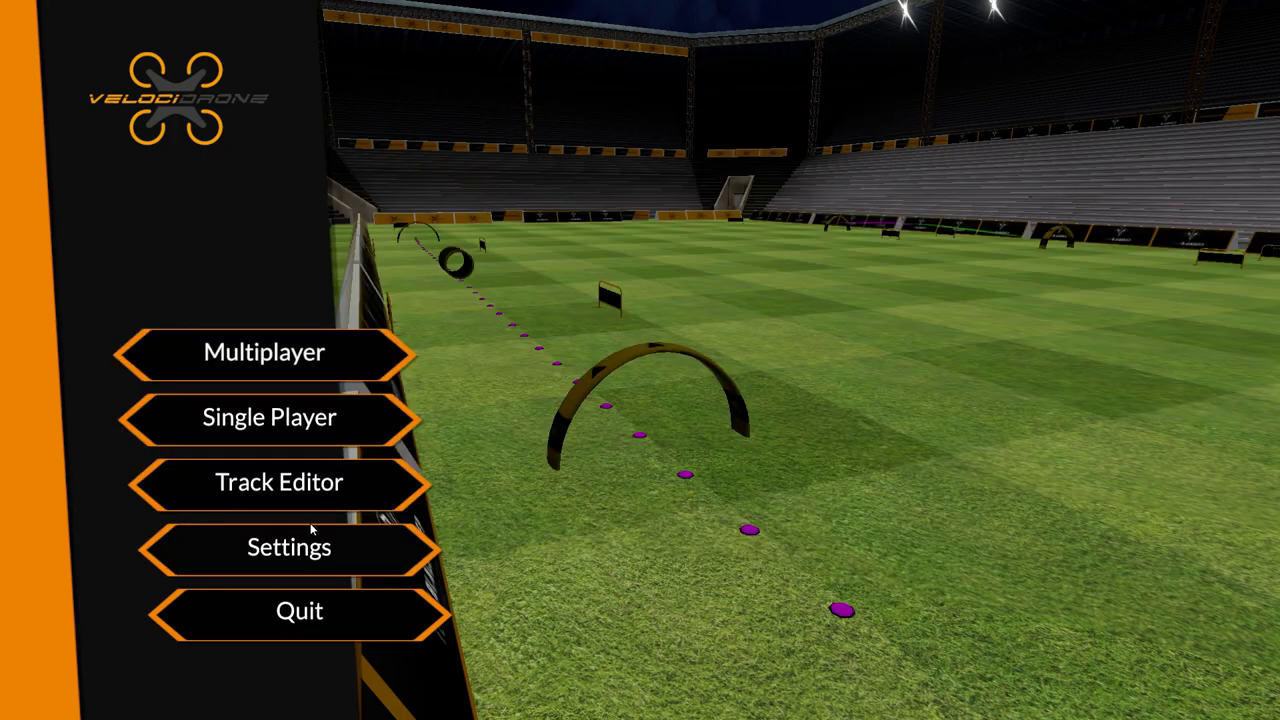
Step: Return to the USB controller setup and open the calibration of the RX2SIM Game Controller
left_click(304, 552)
left_click(300, 554)
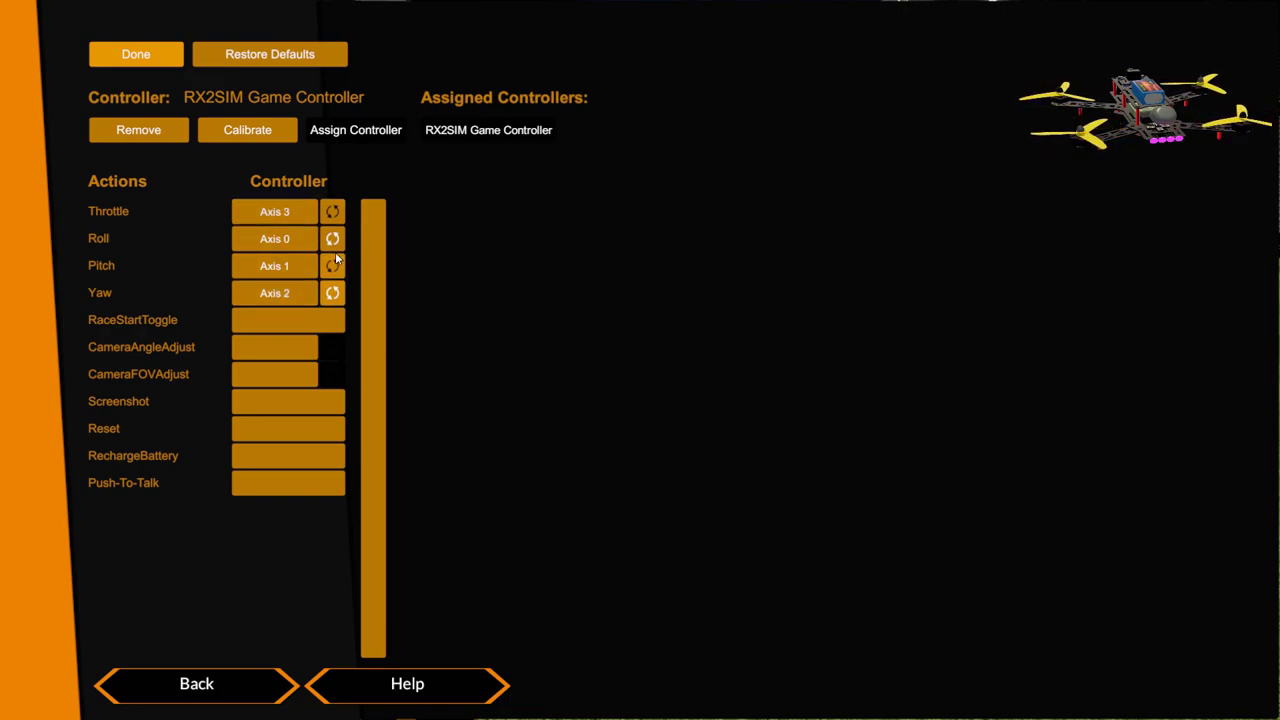
left_click(231, 131)
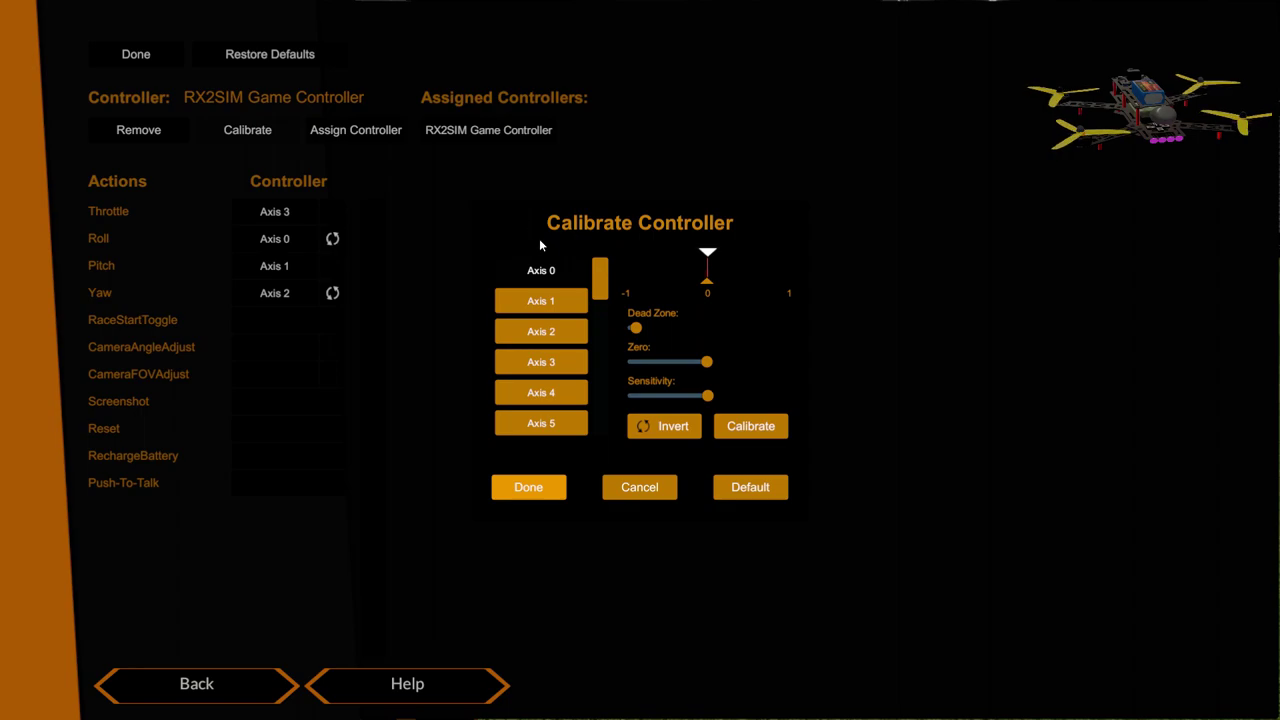
Step: Examine the input response and centring of Axis 1 through Axis 5, then finish the controller calibration
left_click(537, 309)
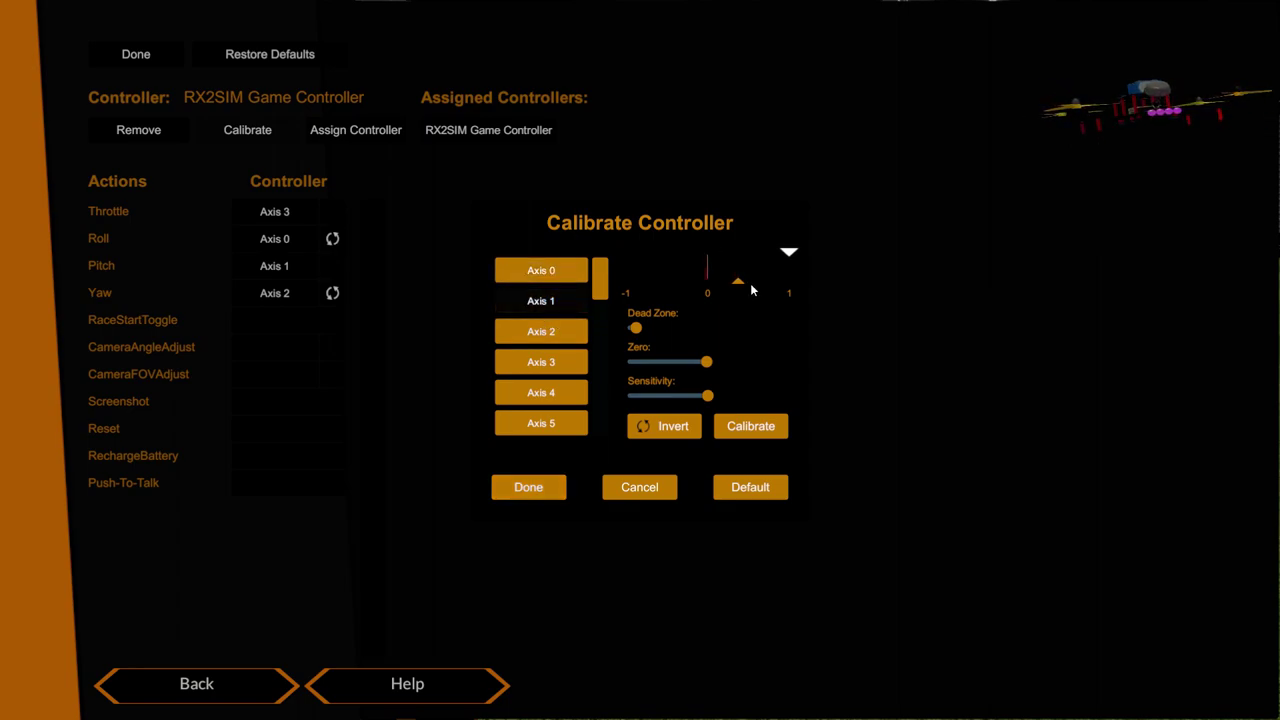
left_click(557, 334)
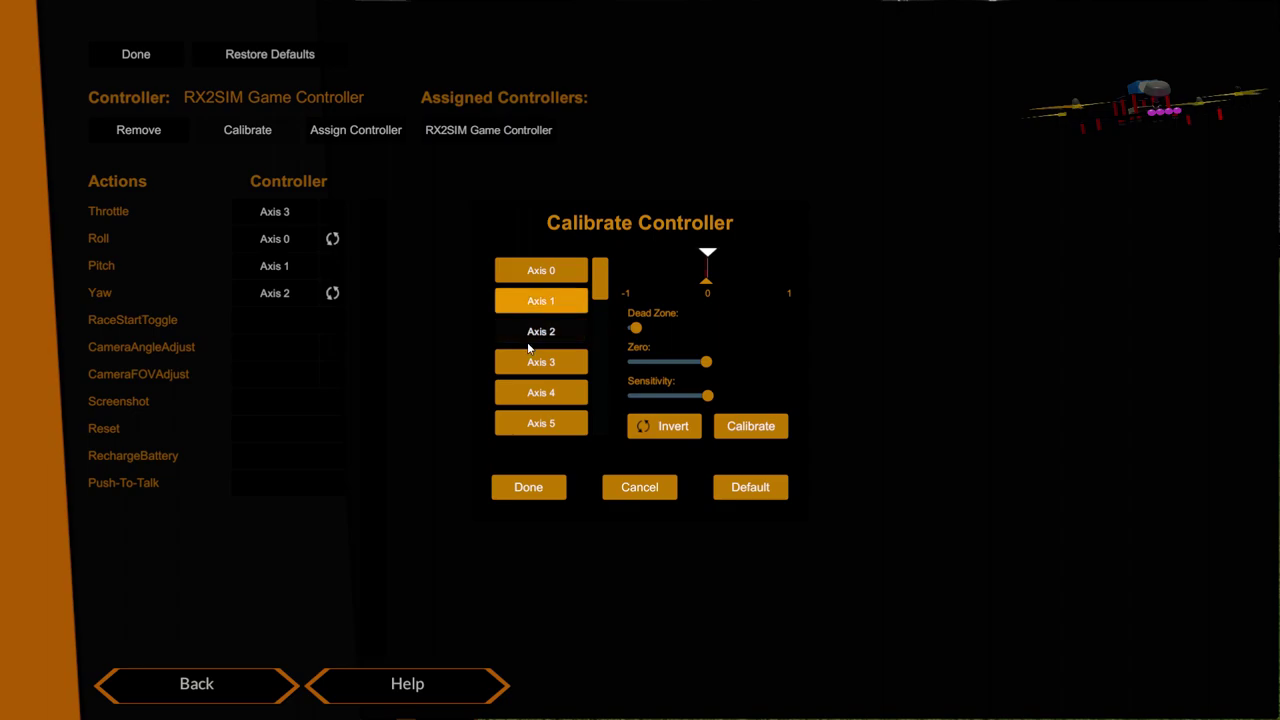
left_click(530, 367)
left_click(534, 398)
left_click(534, 424)
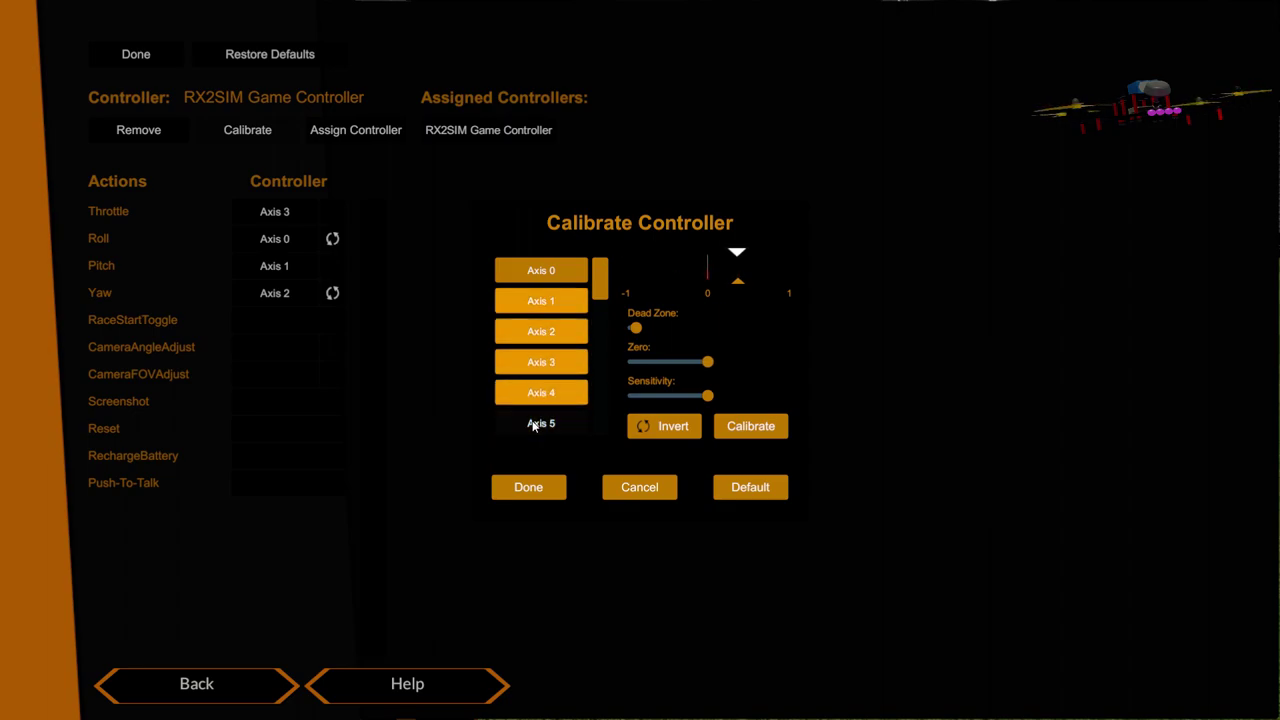
left_click(537, 390)
left_click(549, 418)
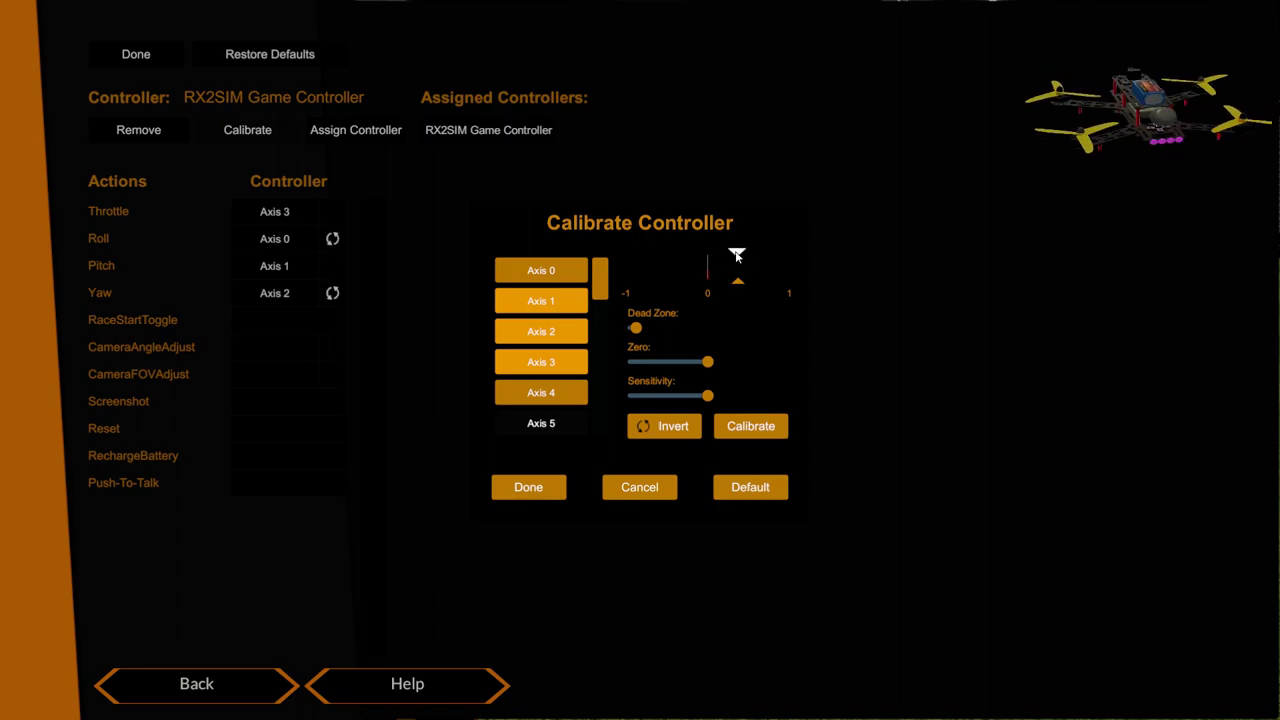
left_click(539, 390)
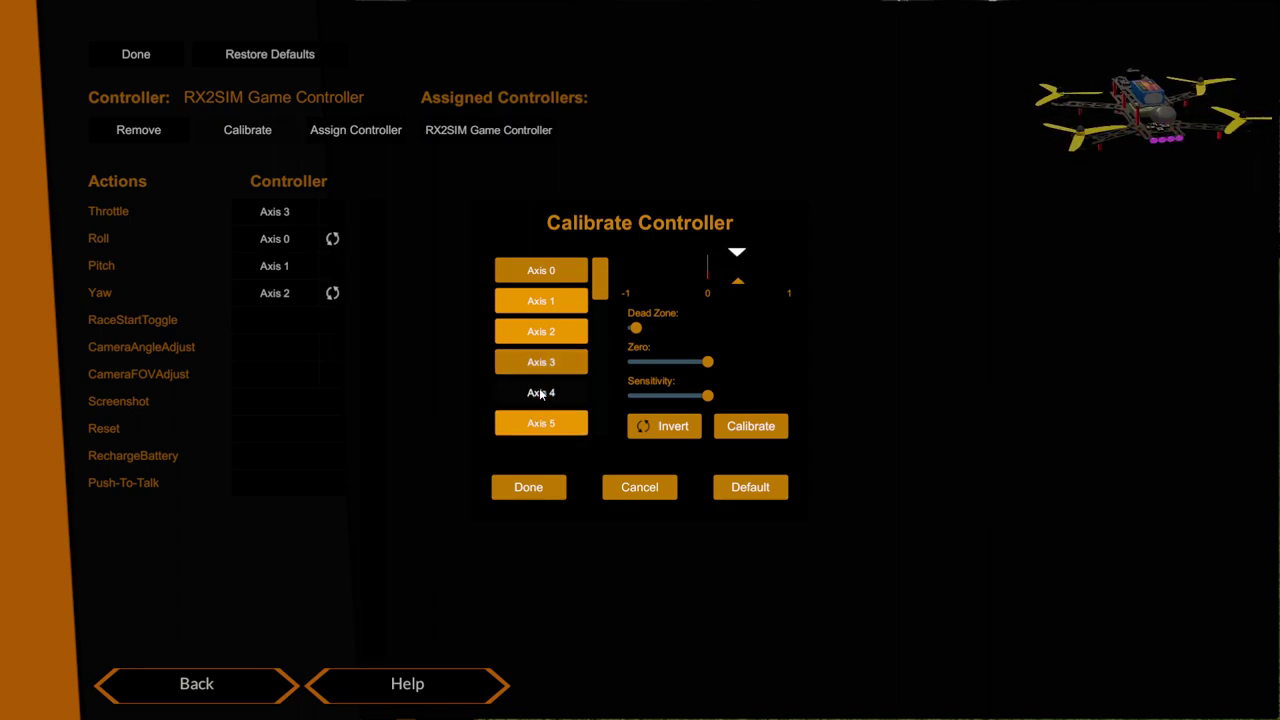
left_click(537, 304)
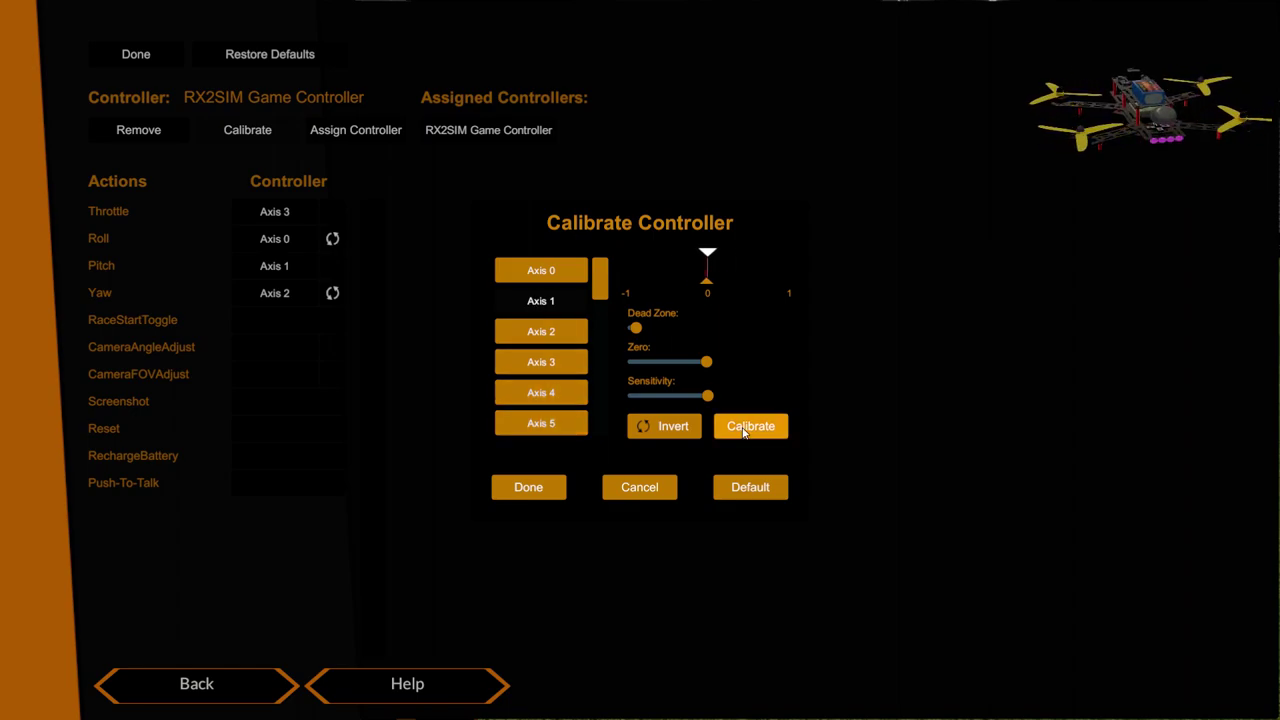
left_click(517, 489)
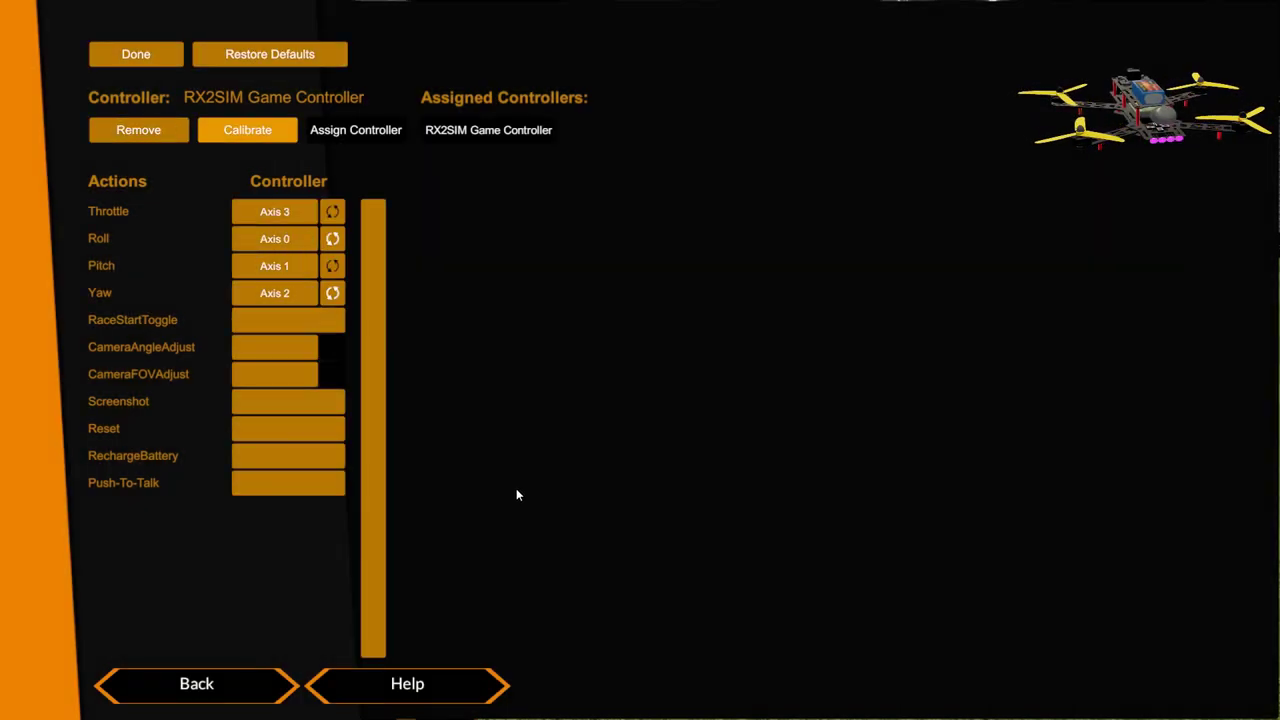